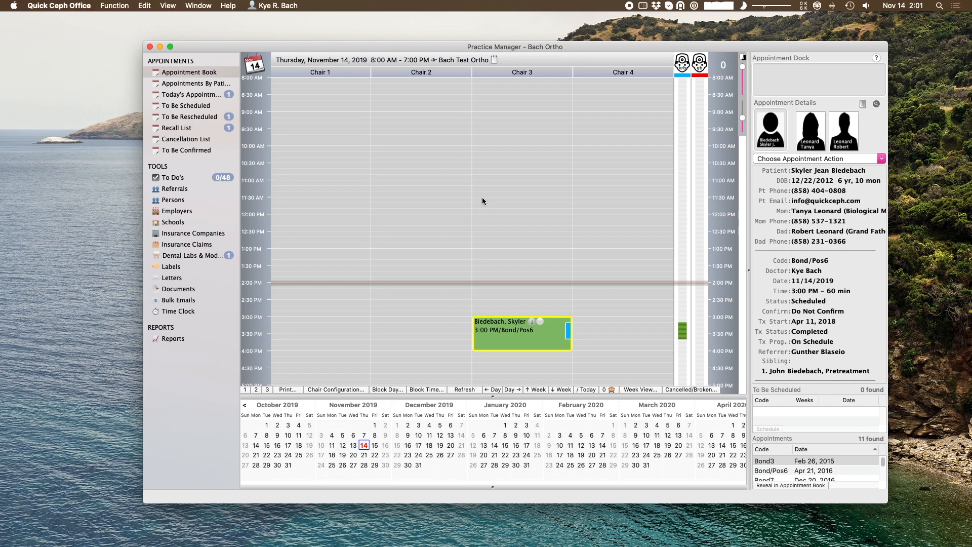
- Open the Quick Ceph Office application menu from the menu bar
click(67, 4)
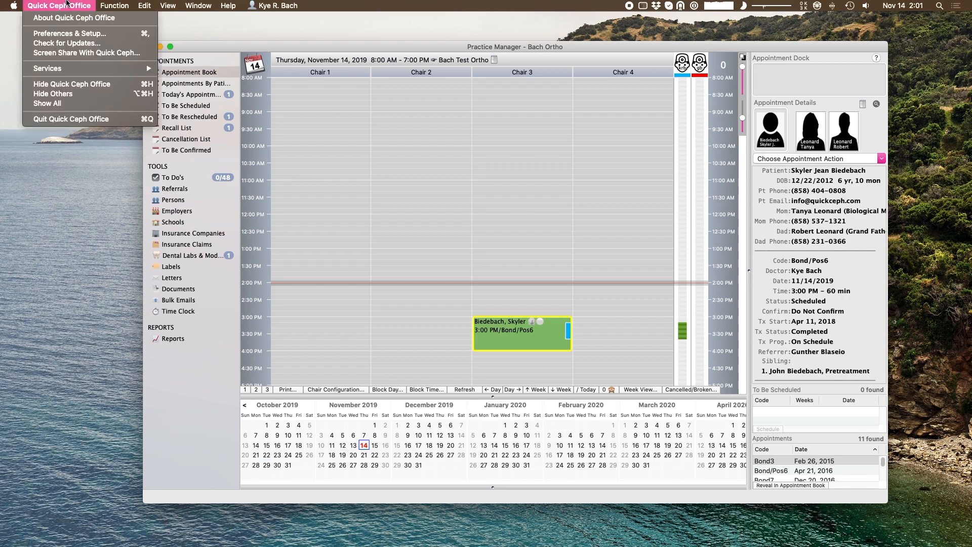
- In Preferences & Setup > Forms, review the items of Demo Form 1.0 and Medical Dental History
click(68, 34)
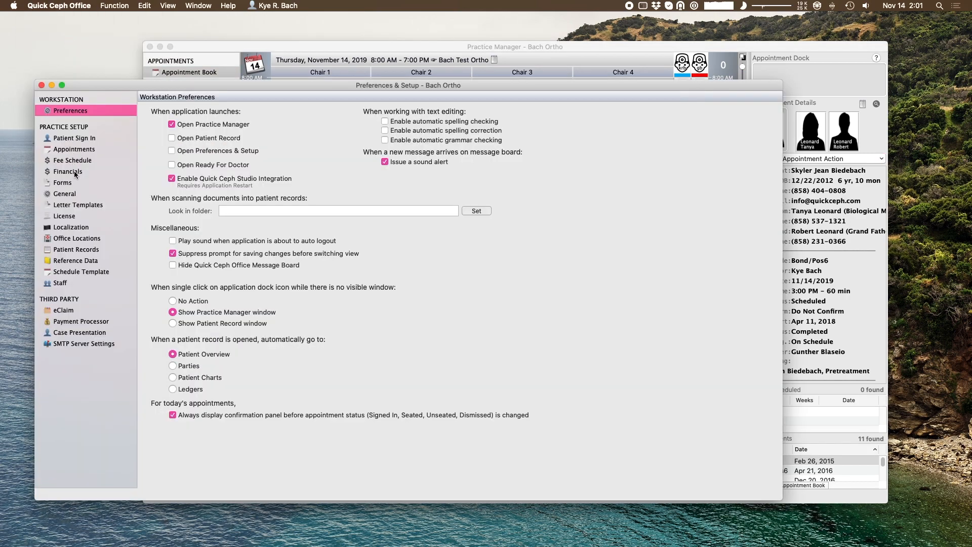
click(76, 184)
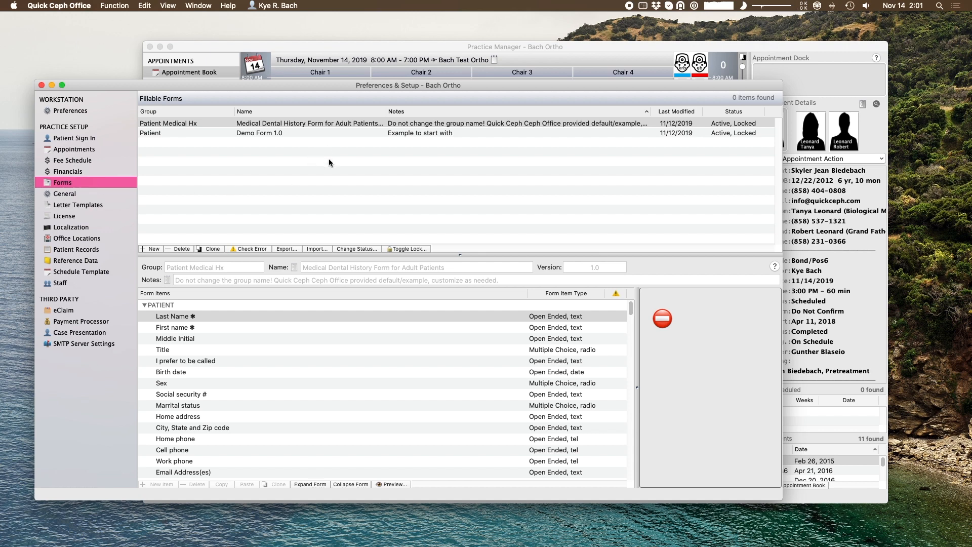
click(342, 134)
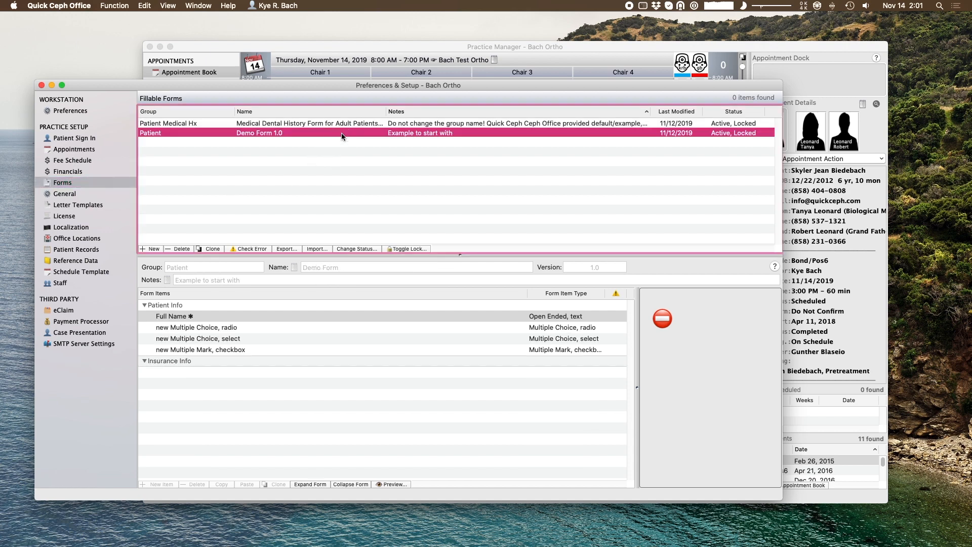
key(Up)
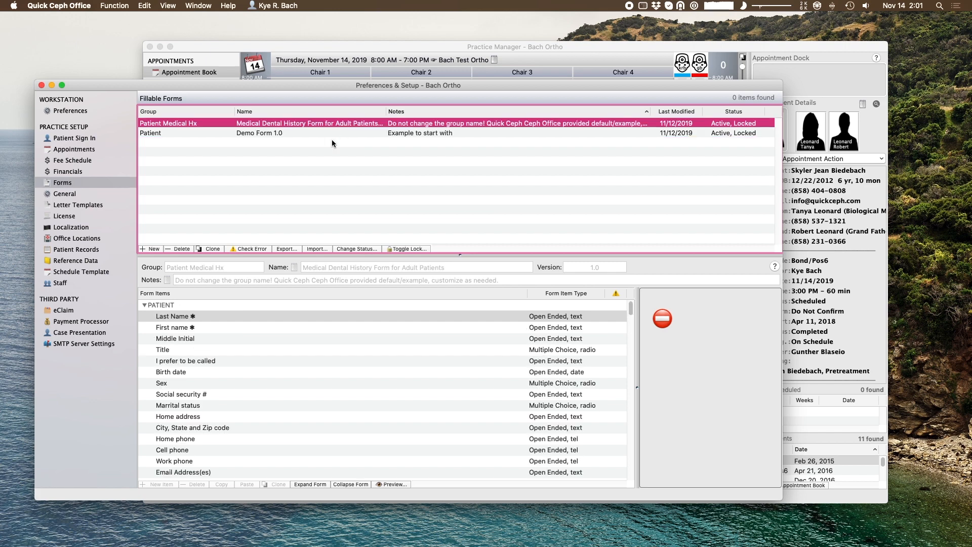
click(331, 133)
click(341, 125)
- Close Preferences & Setup, select the 3:00 PM Bond/Pos6 appointment, and open the Function menu
click(41, 86)
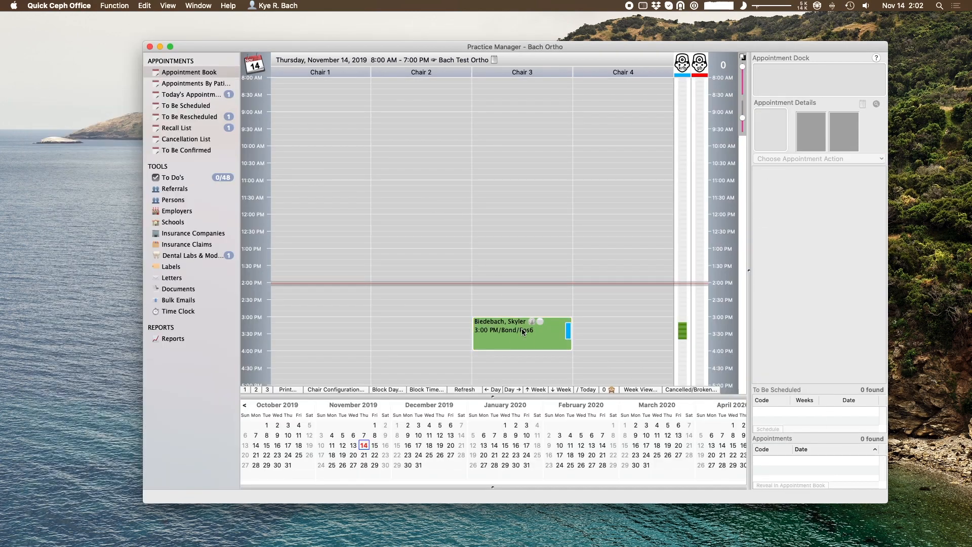
click(521, 330)
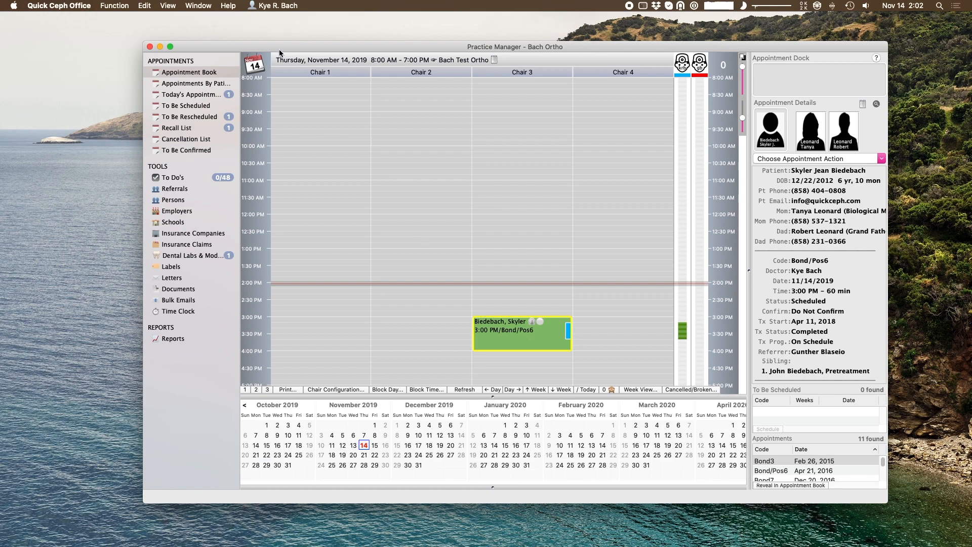
click(498, 330)
click(115, 5)
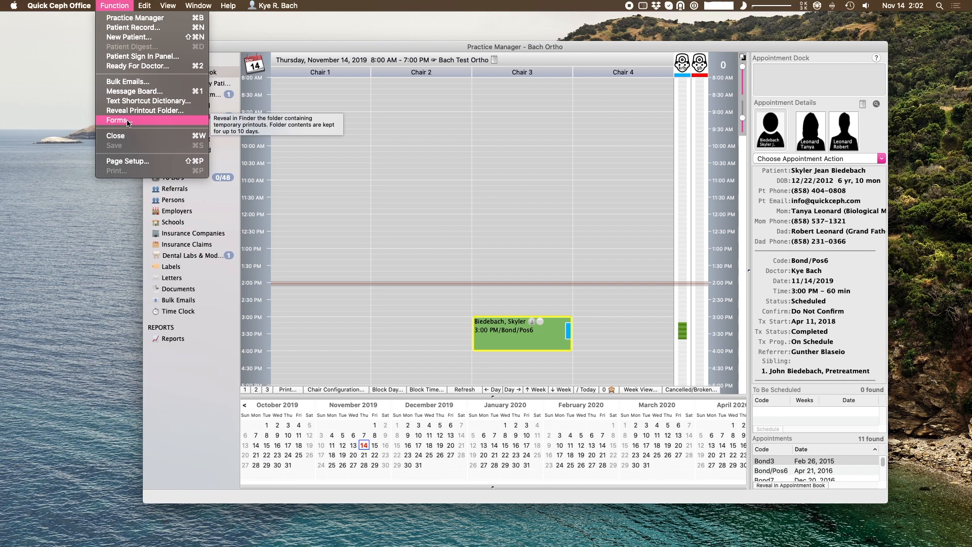
- Add the Medical Dental History form to the queue for the patient found by name search
click(139, 124)
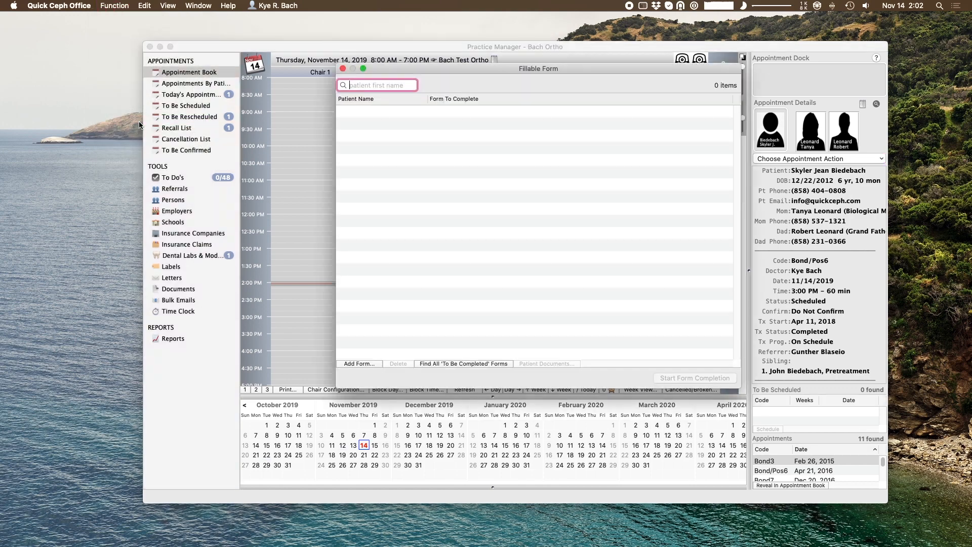
drag(421, 75, 162, 88)
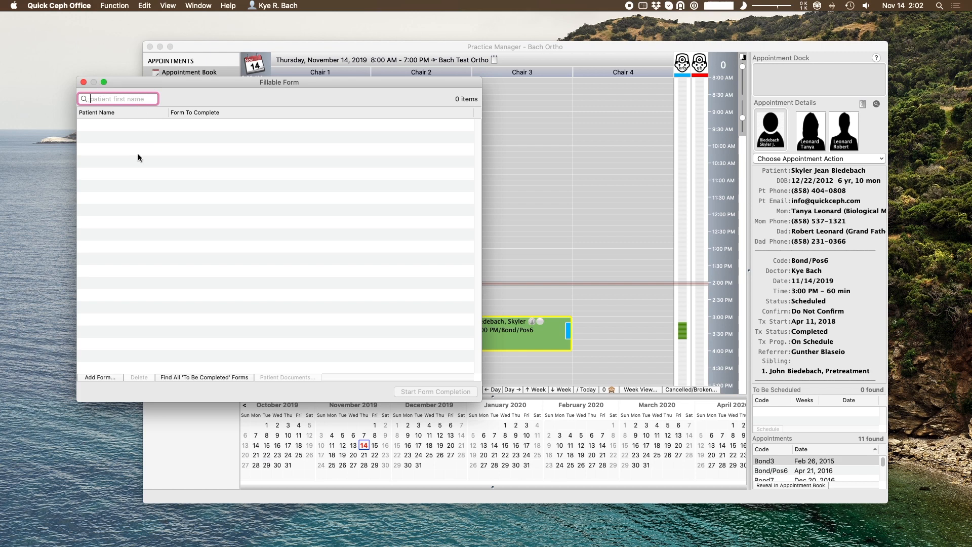
click(110, 376)
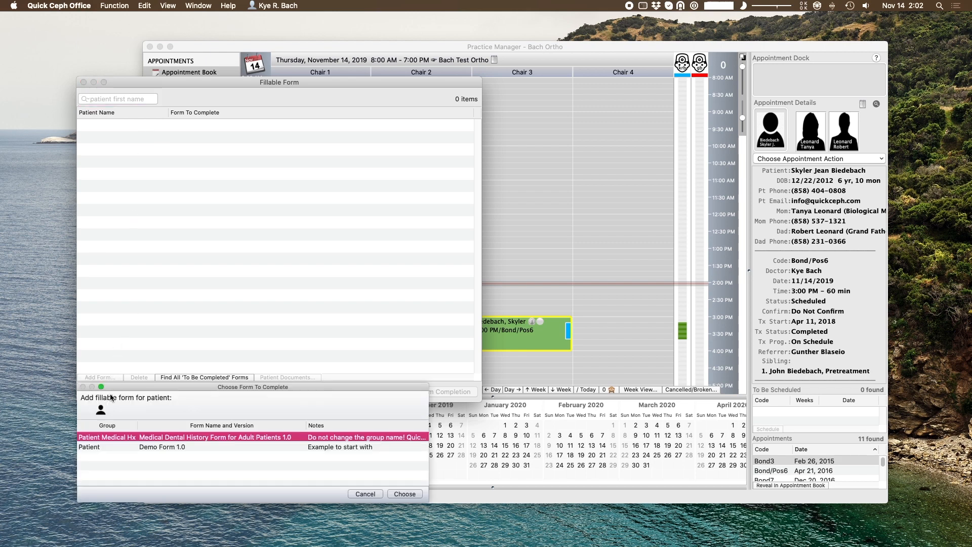
click(101, 410)
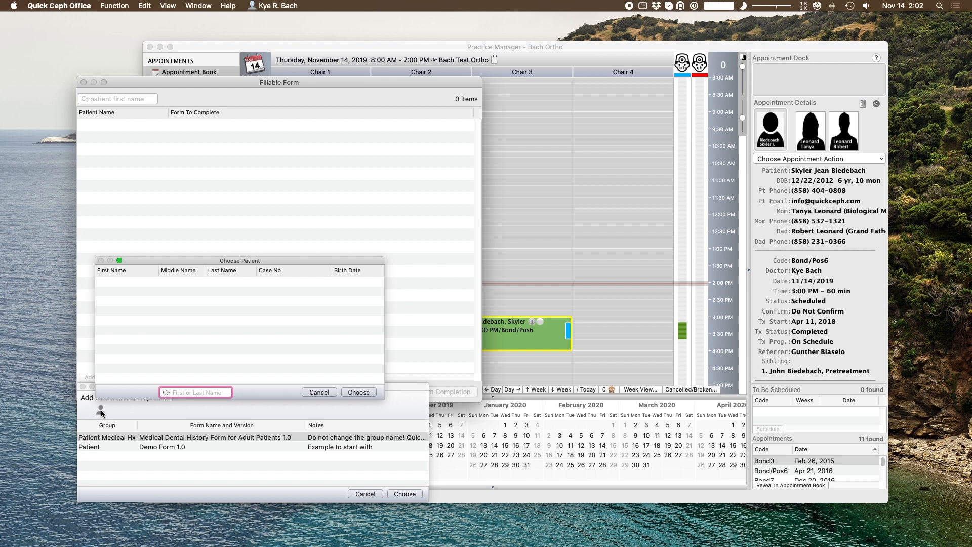
text(skyler)
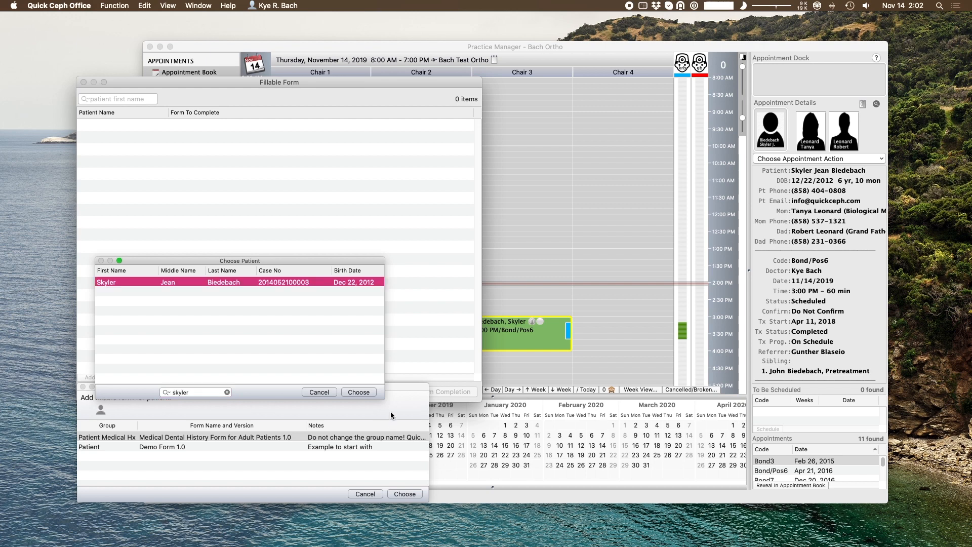
click(372, 393)
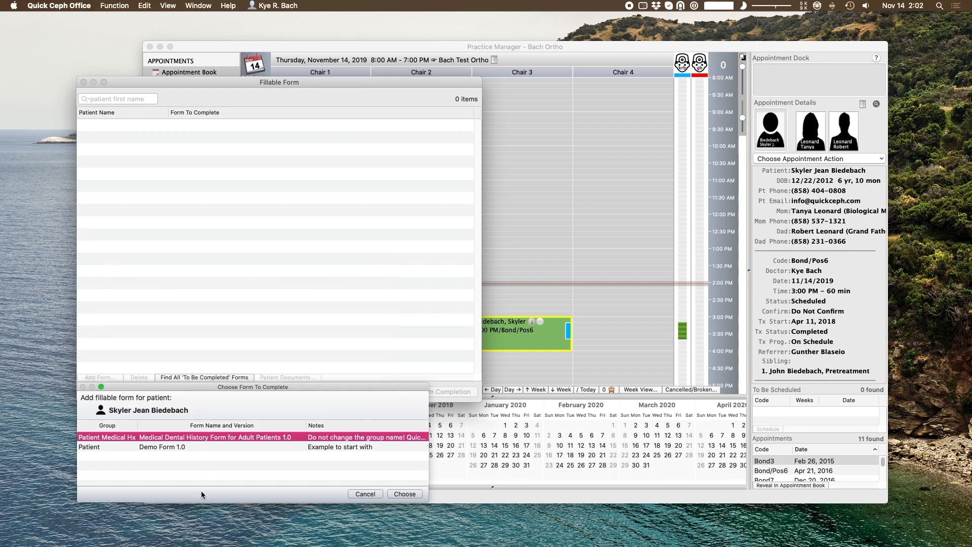
click(405, 494)
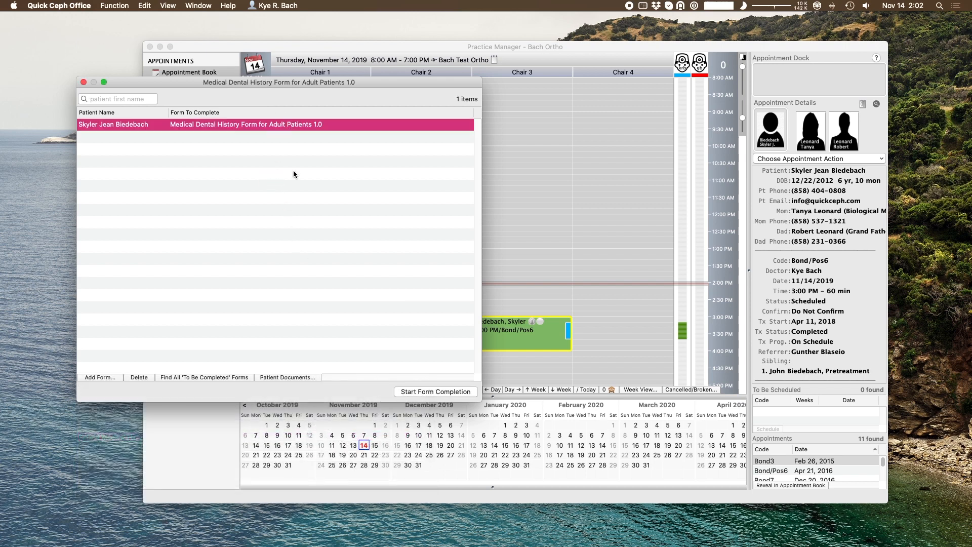
- Start adding Demo Form 1.0 as a second form, cancel it, and select the queued history form
click(115, 375)
click(135, 447)
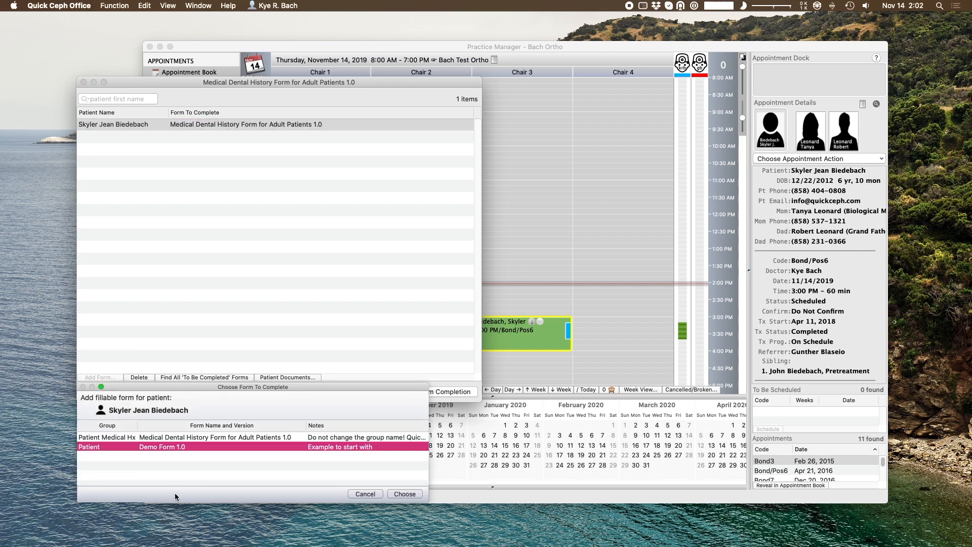
click(185, 438)
click(190, 448)
click(363, 494)
click(255, 129)
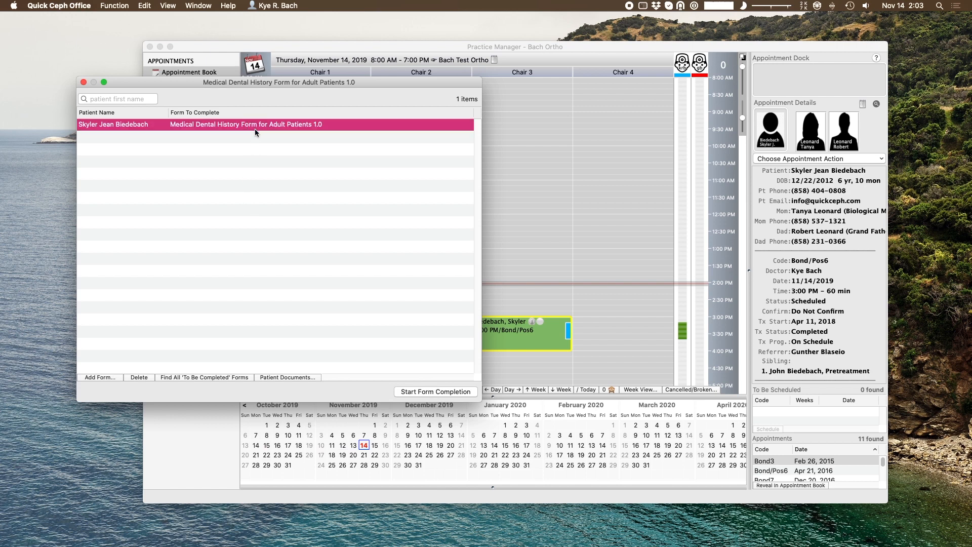
- Open the queued history form and enter the patient's last name, first name and middle initial
click(423, 391)
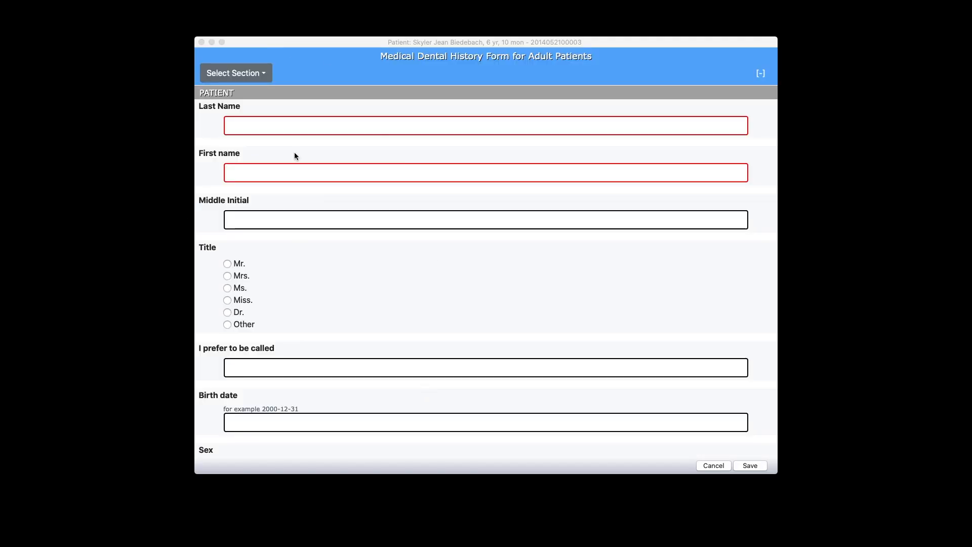
click(295, 124)
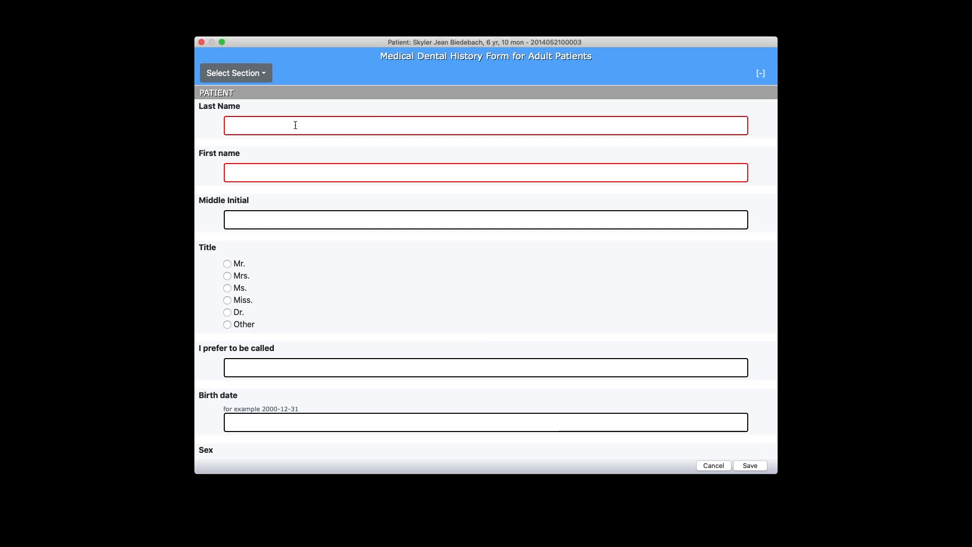
scroll(376, 277, down, 4)
scroll(386, 296, down, 10)
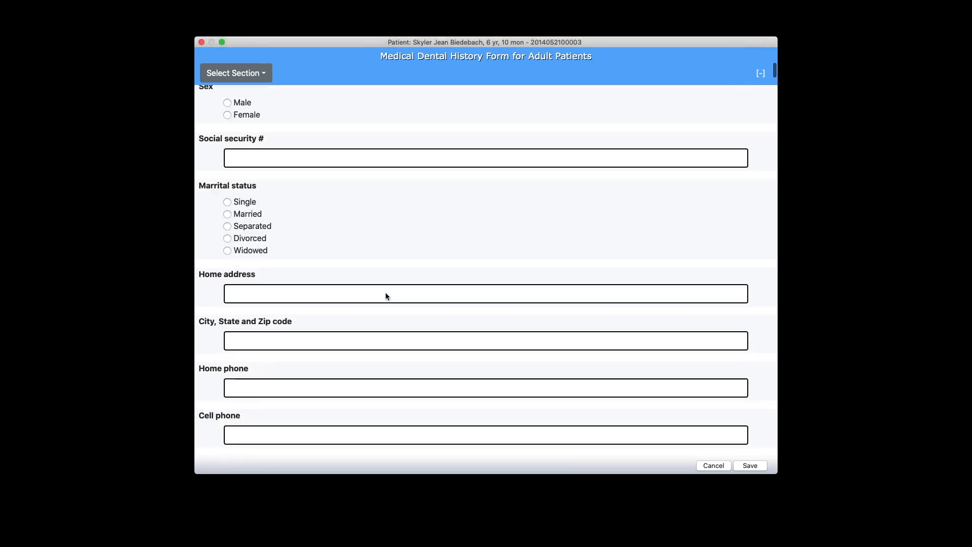
scroll(384, 291, up, 15)
click(268, 131)
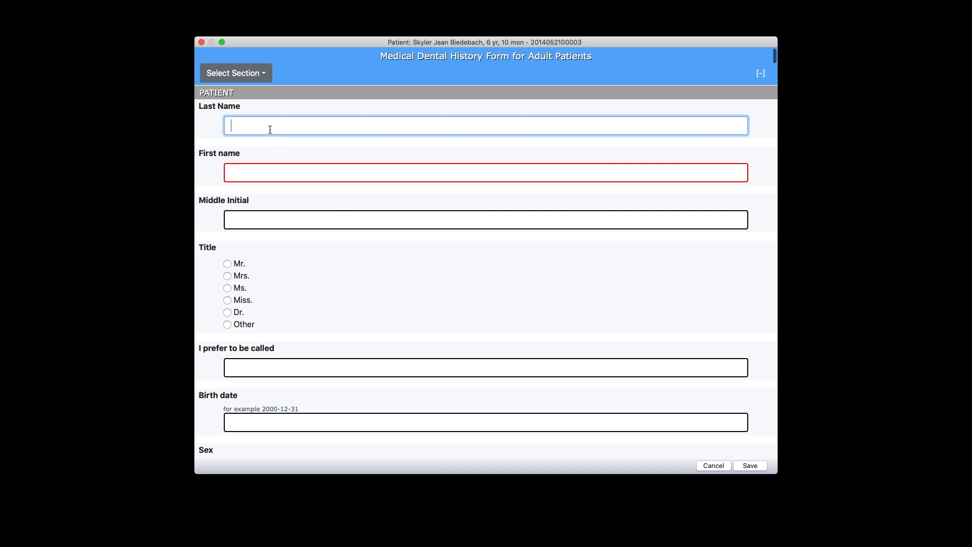
key(Tab)
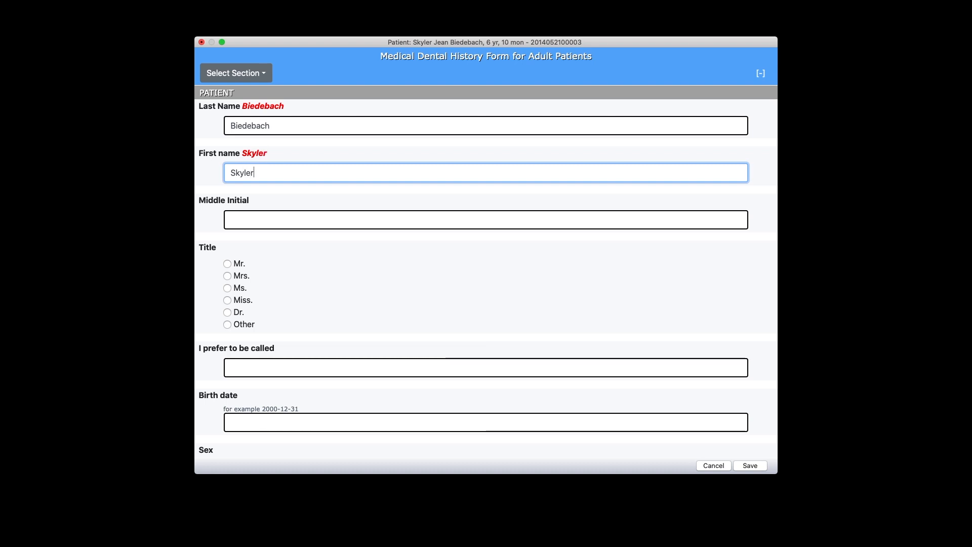
key(Tab)
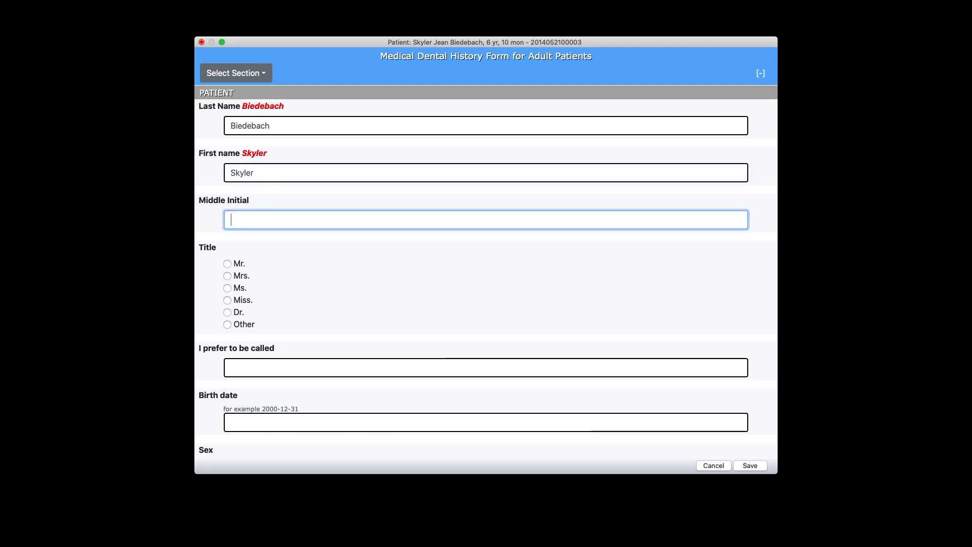
text(J)
scroll(285, 335, down, 1)
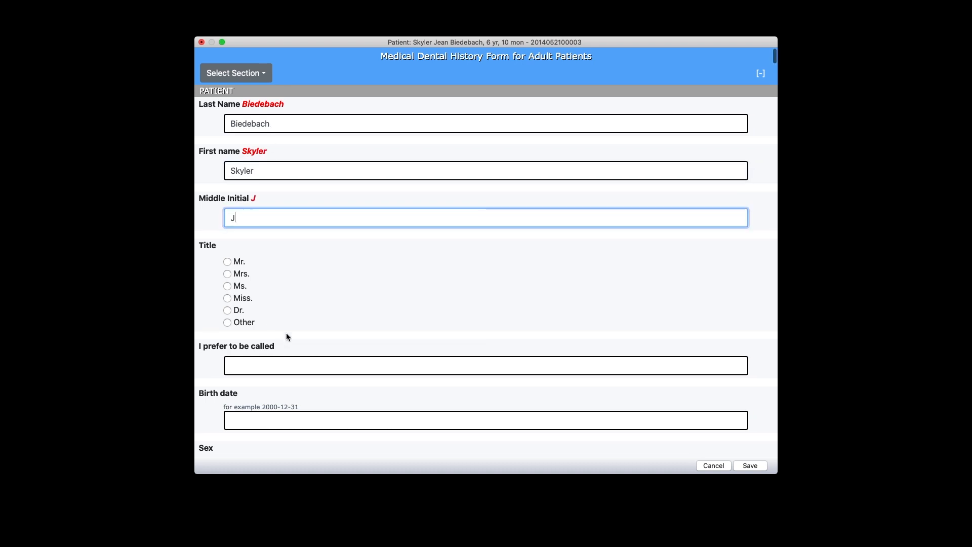
- In the DENTAL INSURANCE section, enter the primary policy holder's full name
click(264, 76)
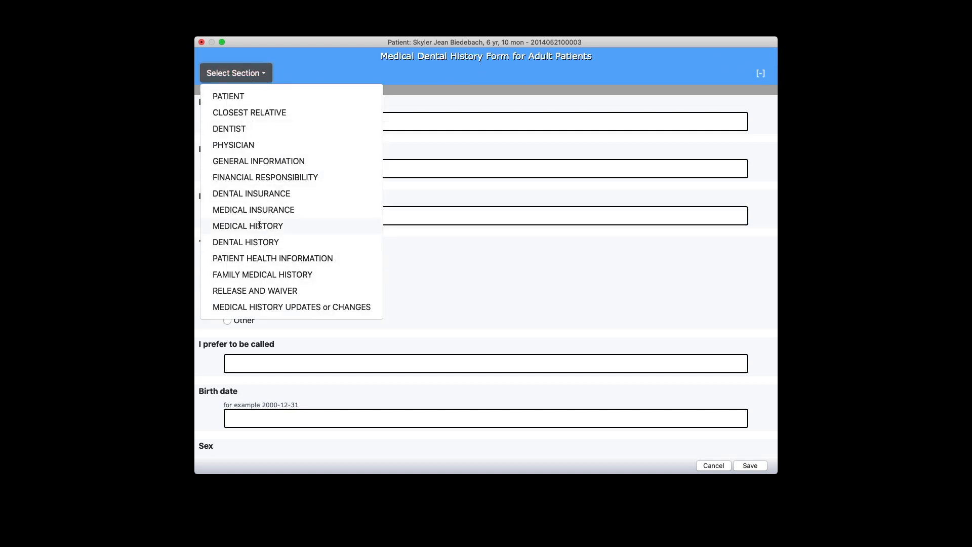
click(257, 194)
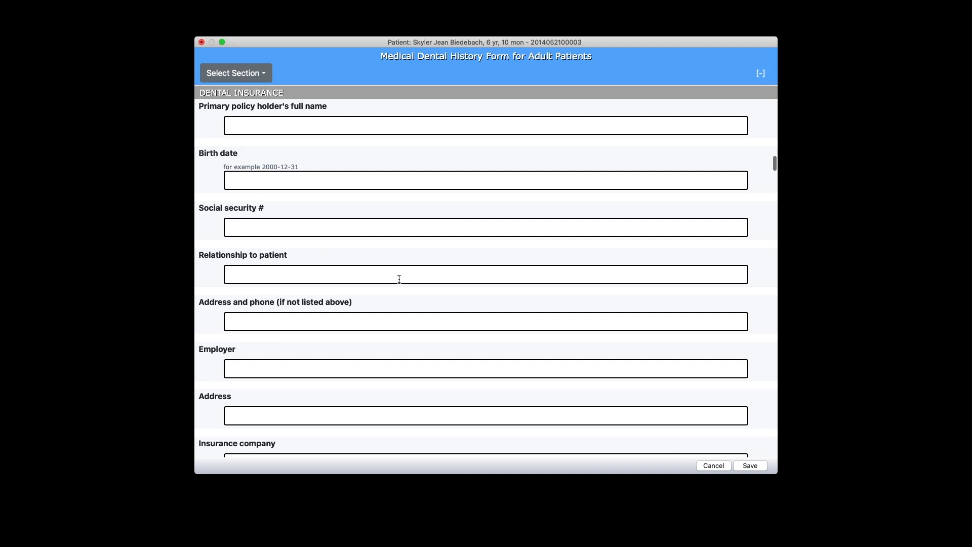
click(322, 126)
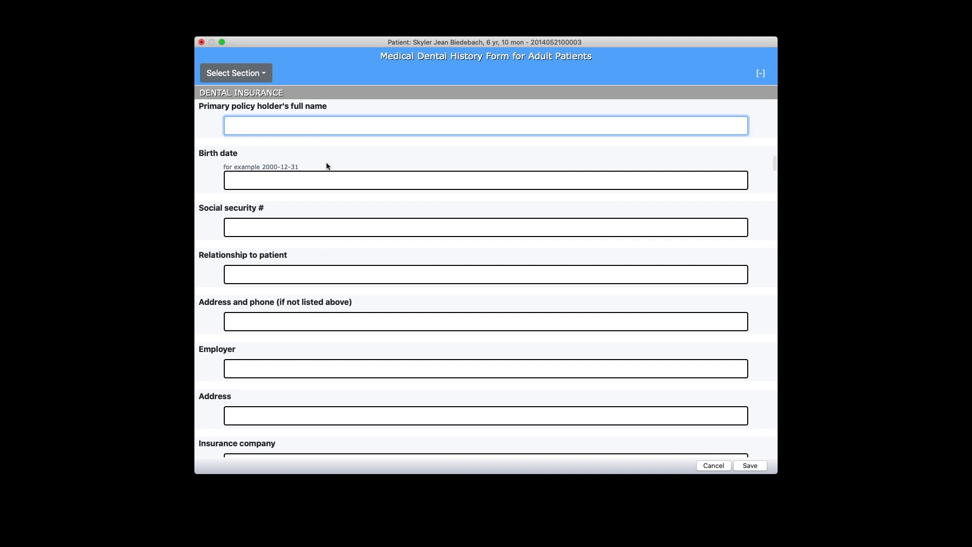
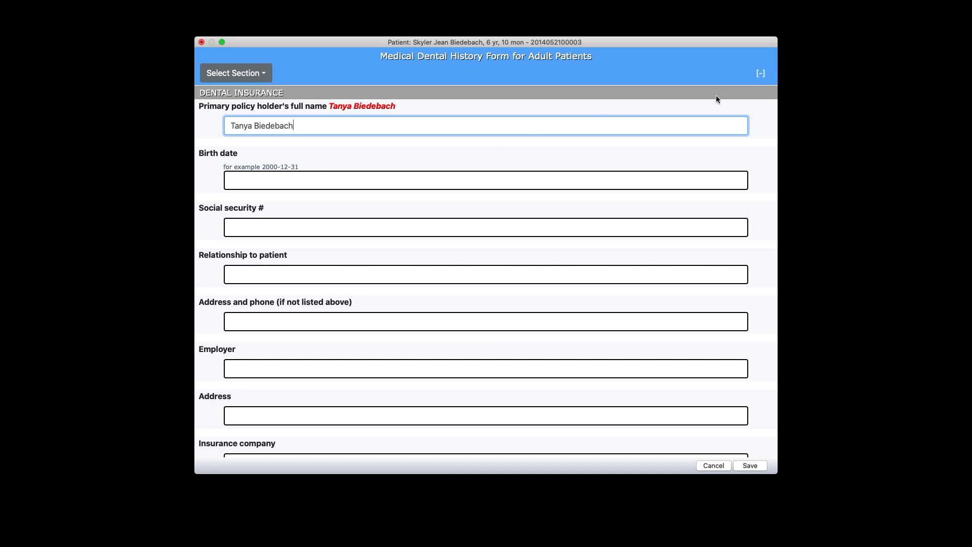
scroll(496, 129, up, 20)
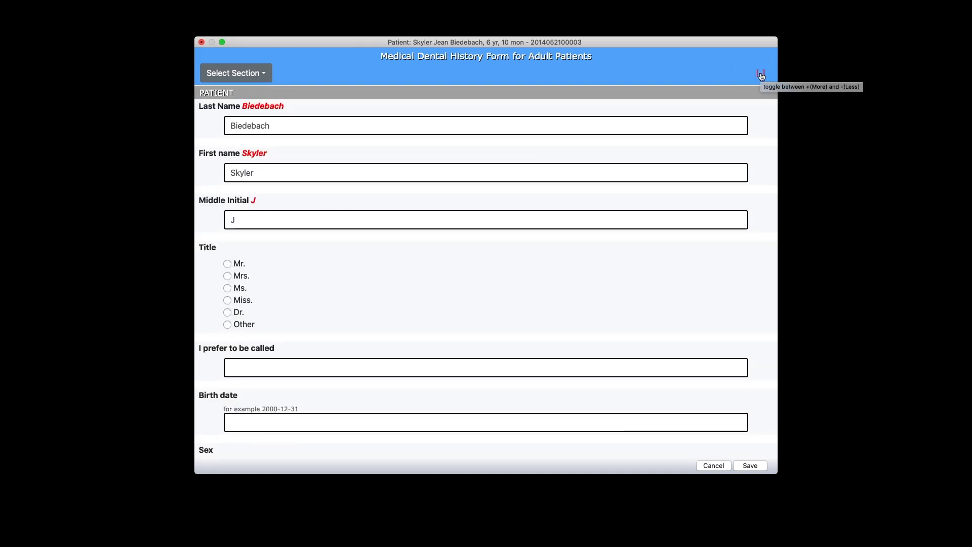
- Collapse the form to answered fields only, then expand it back to all editable fields
click(761, 75)
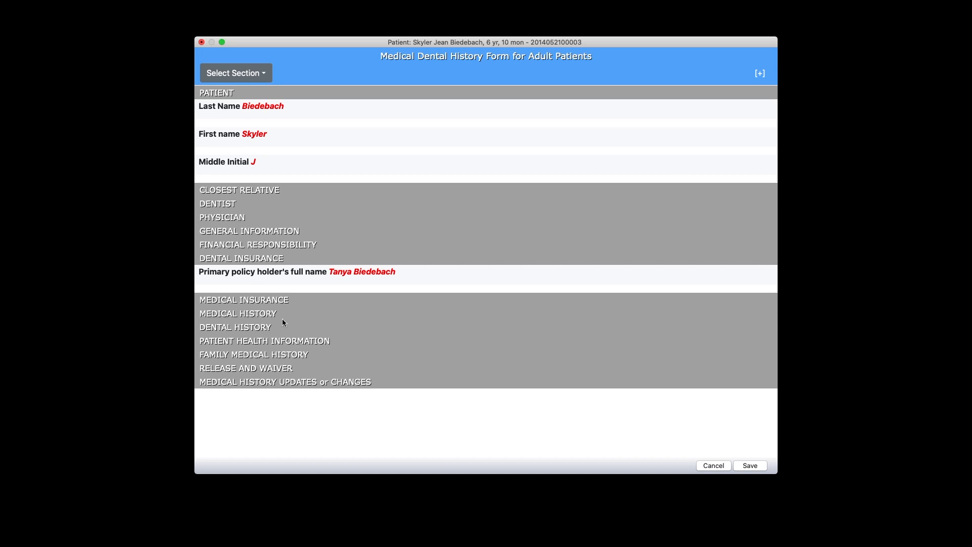
click(760, 74)
scroll(294, 308, down, 6)
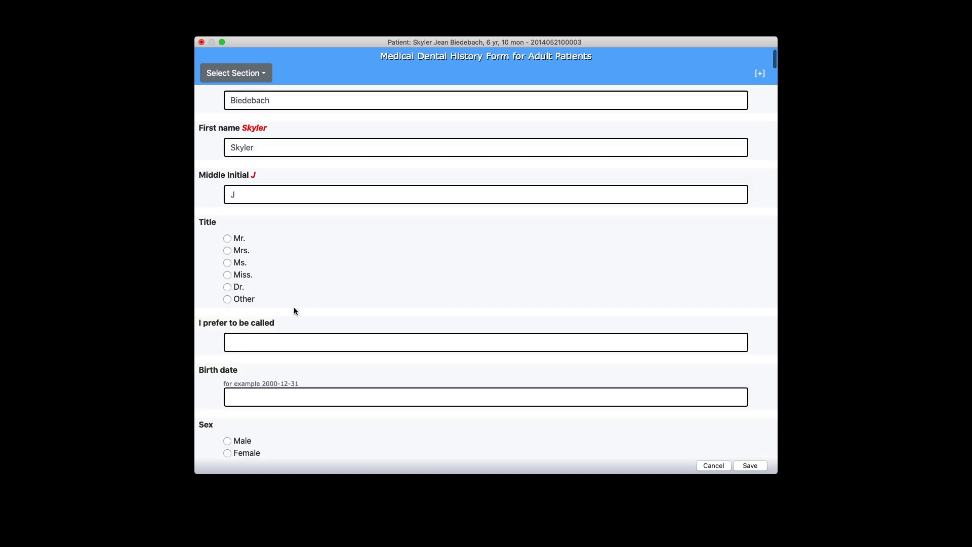
scroll(293, 308, up, 6)
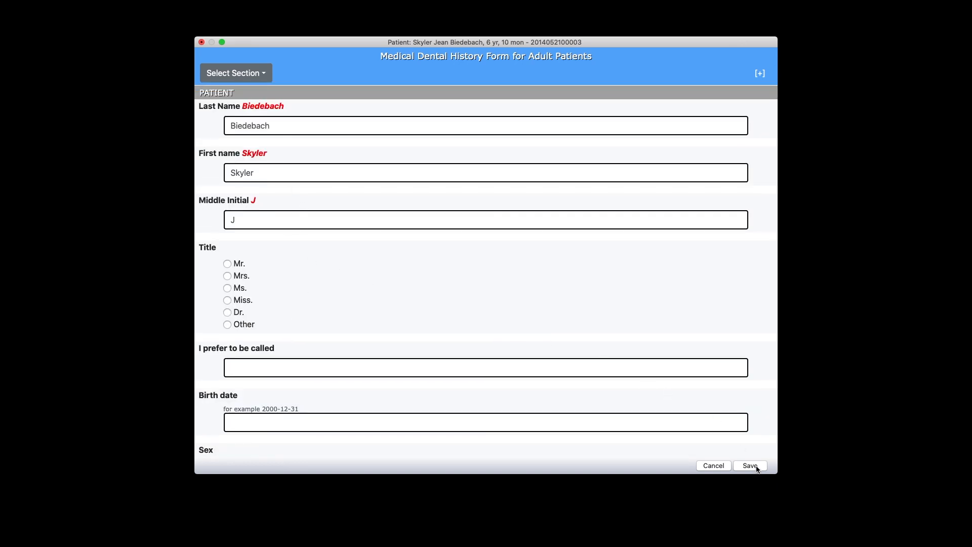
- Clear the First name, attempt a save to trigger the required-field error, then re-enter the first name
click(277, 163)
key(super+a)
key(BackSpace)
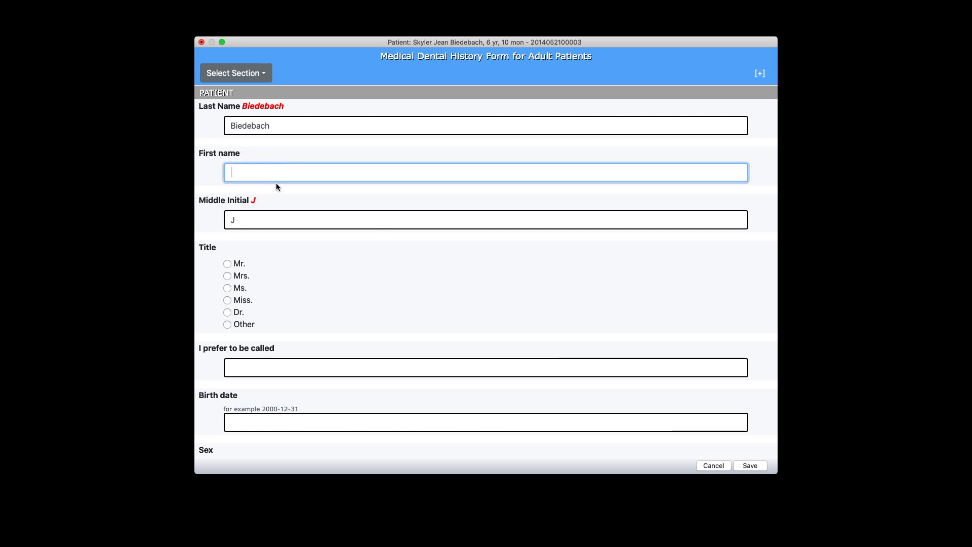
click(284, 218)
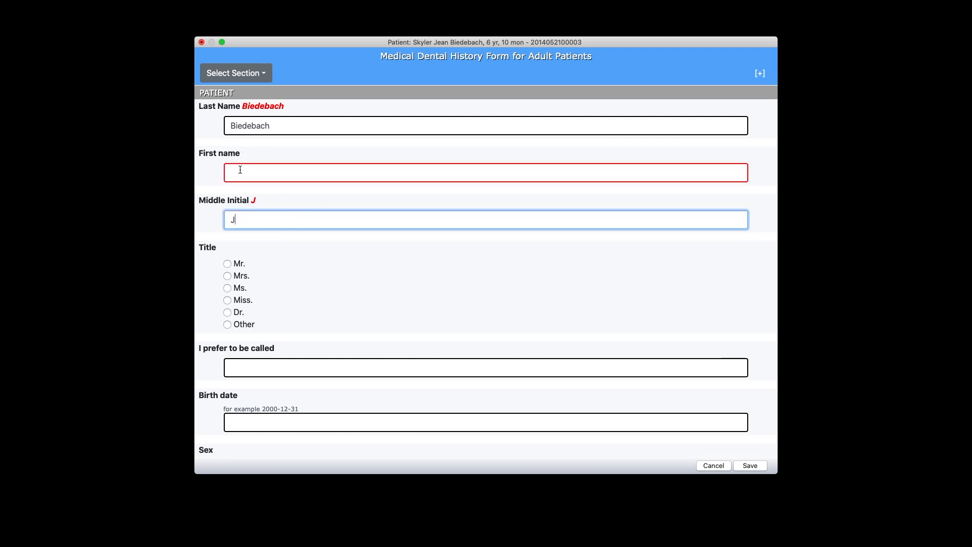
click(750, 465)
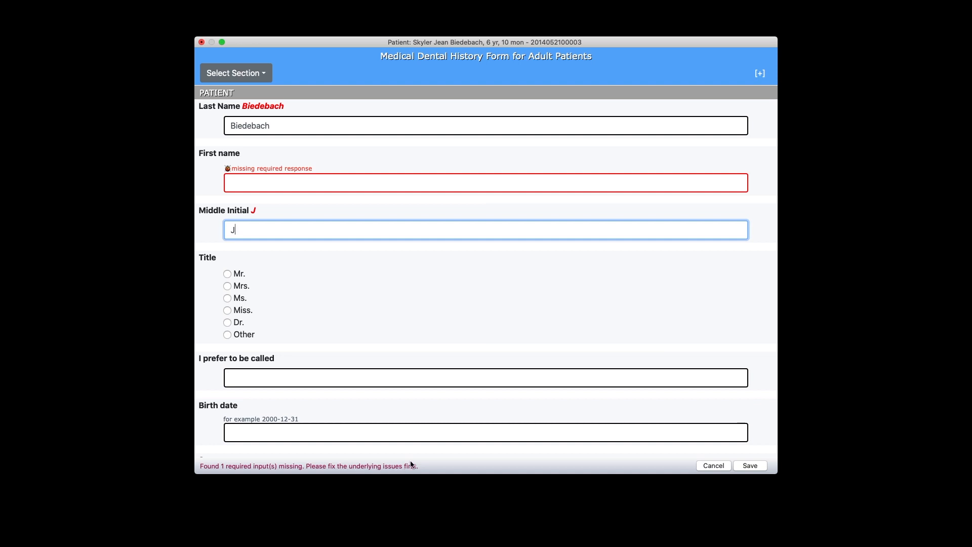
click(262, 184)
text(Skyler)
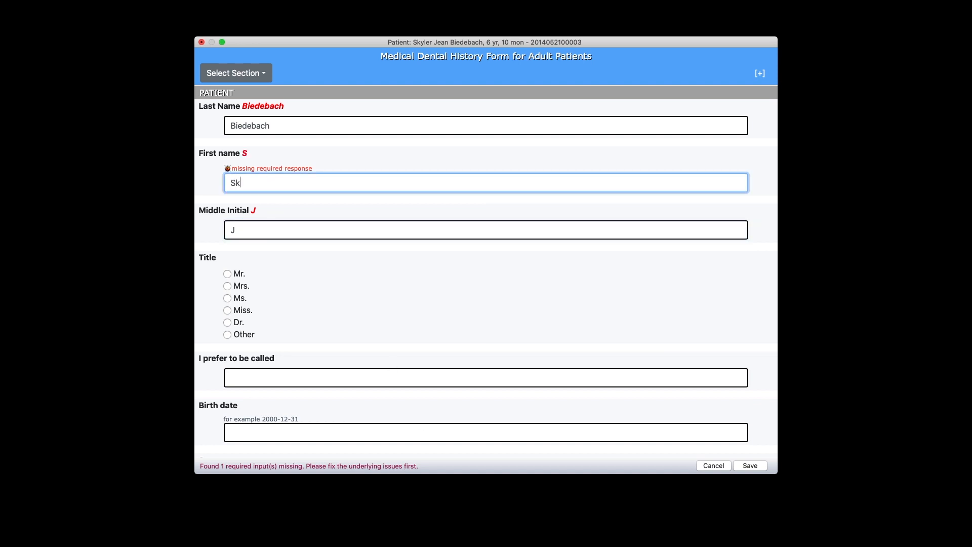
key(Tab)
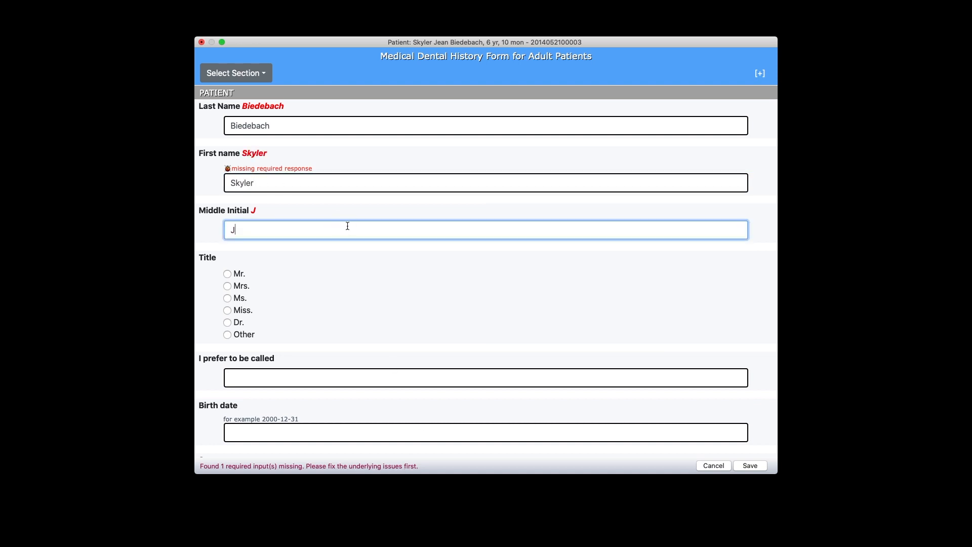
- Save the completed history form, enter the unlock password, and close the form window
click(751, 465)
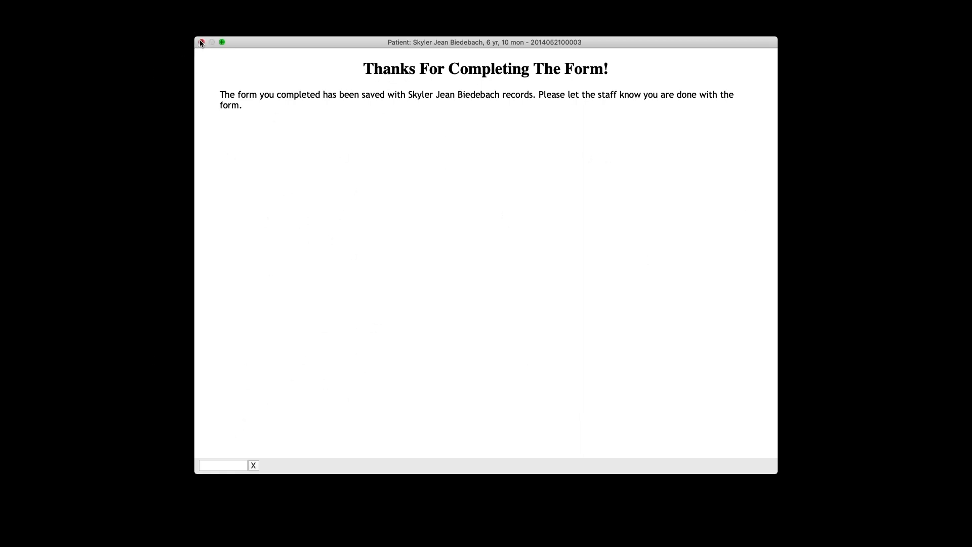
click(238, 465)
click(311, 276)
click(217, 466)
text(••••)
click(254, 464)
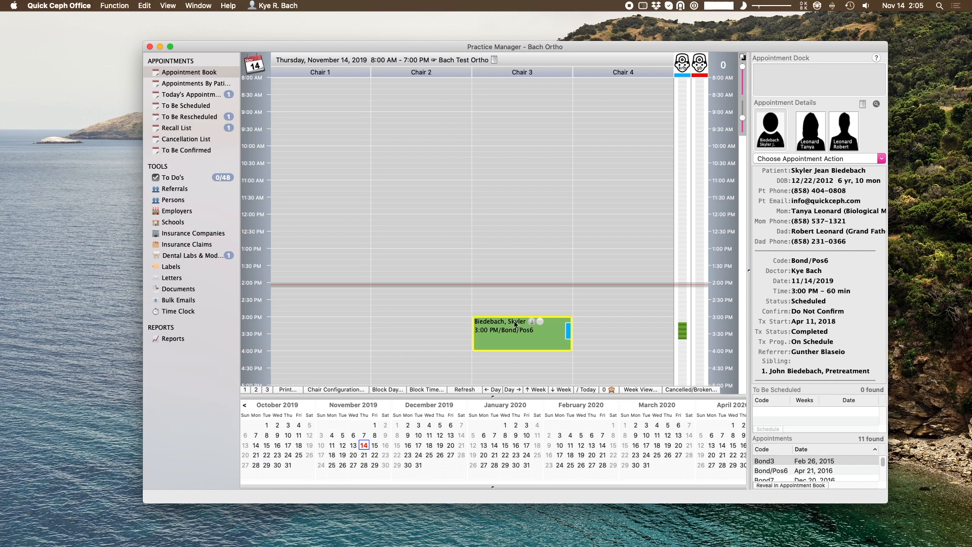
- Open the patient's Documents and preview the 11/14/2019 Medical Dental History Form, toggling full-field view
click(876, 105)
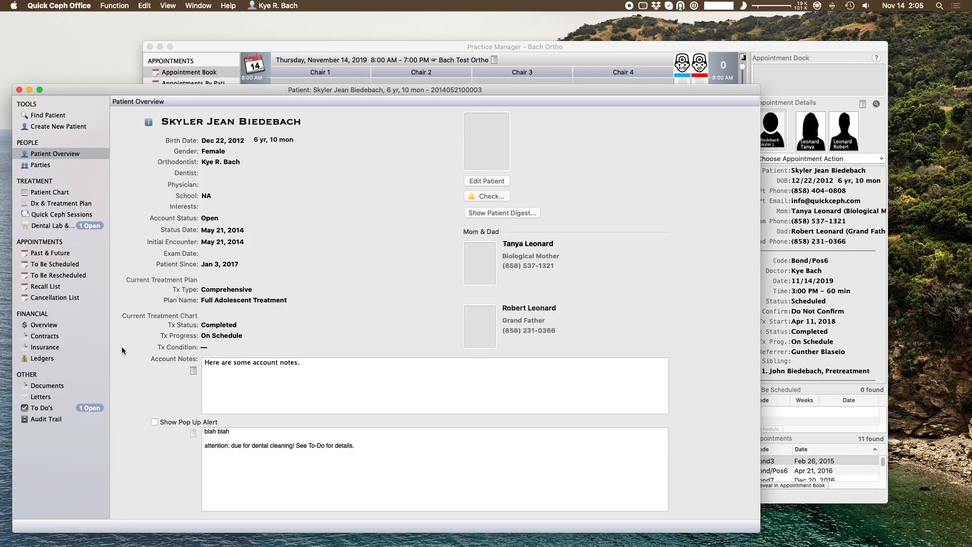
click(65, 385)
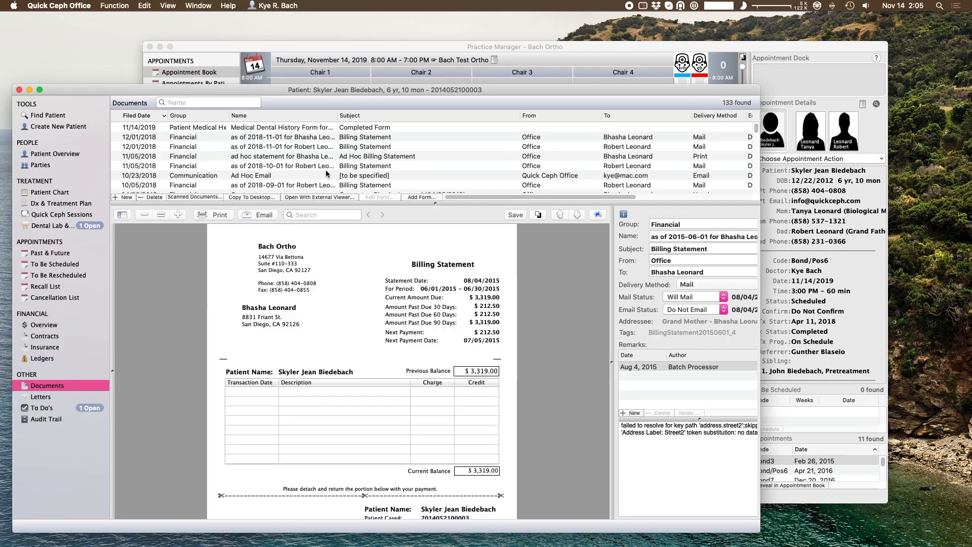
click(328, 129)
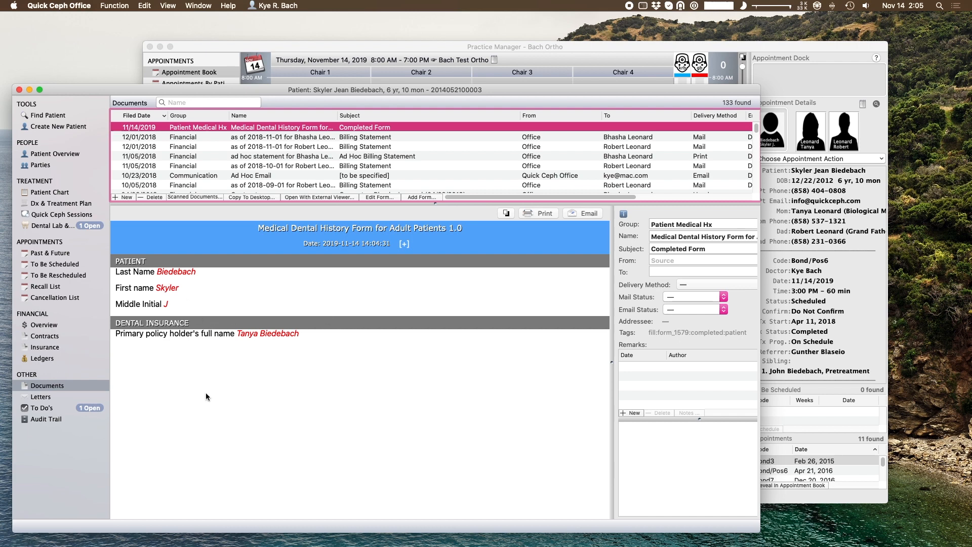
click(404, 244)
click(405, 244)
click(405, 244)
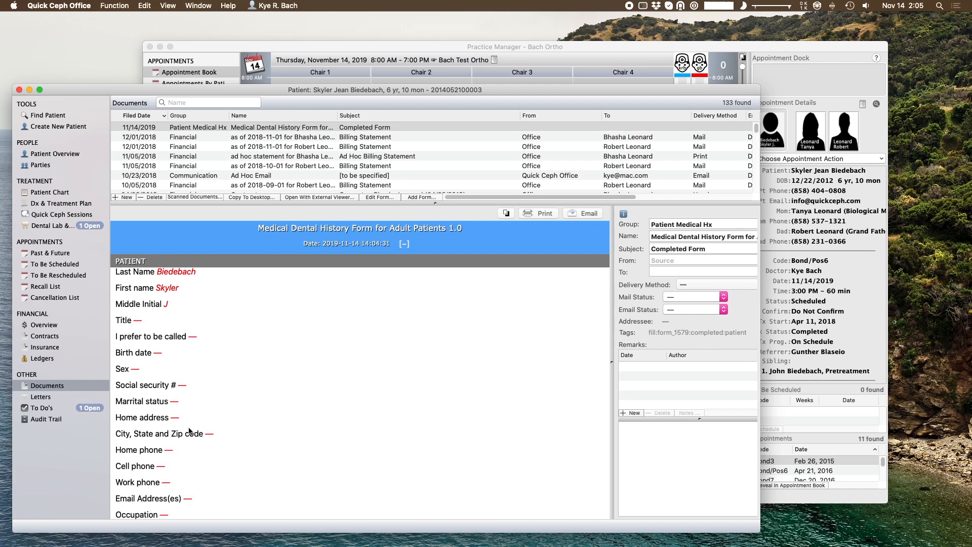
click(404, 243)
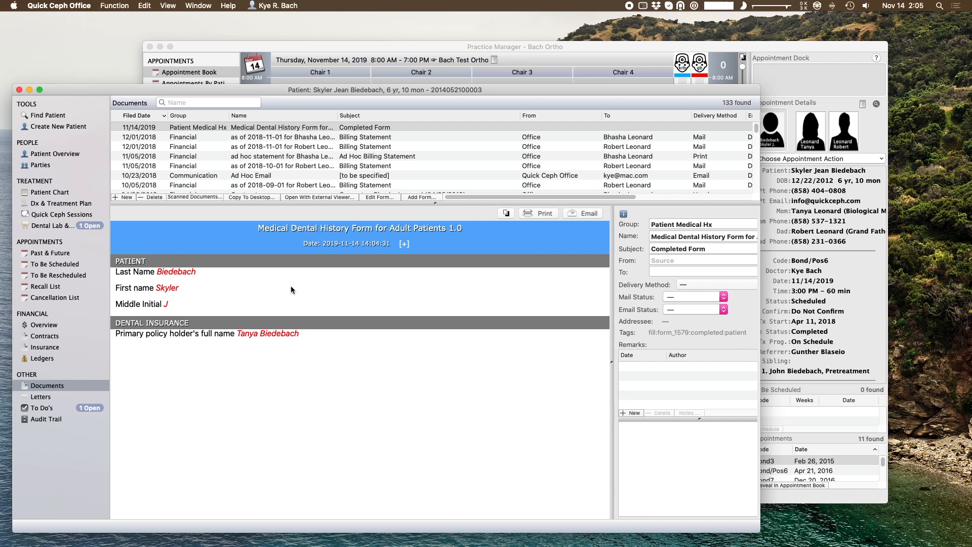
click(355, 128)
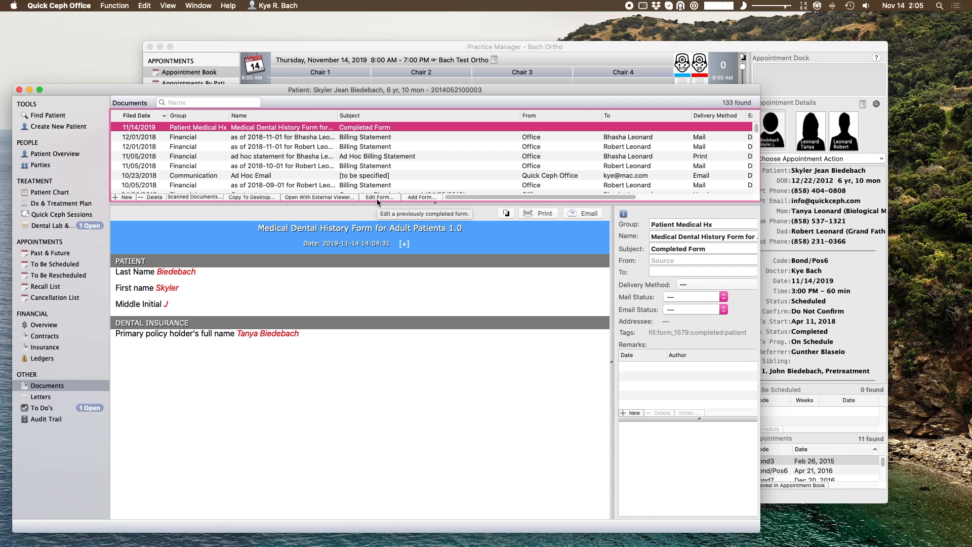
- Reopen the completed history form for editing and jump to the MEDICAL HISTORY section
double_click(254, 129)
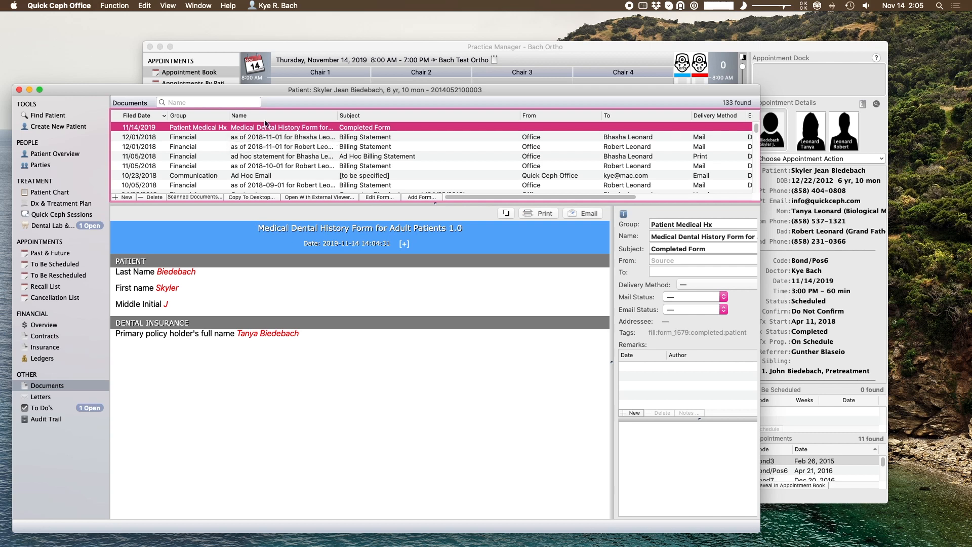
click(373, 197)
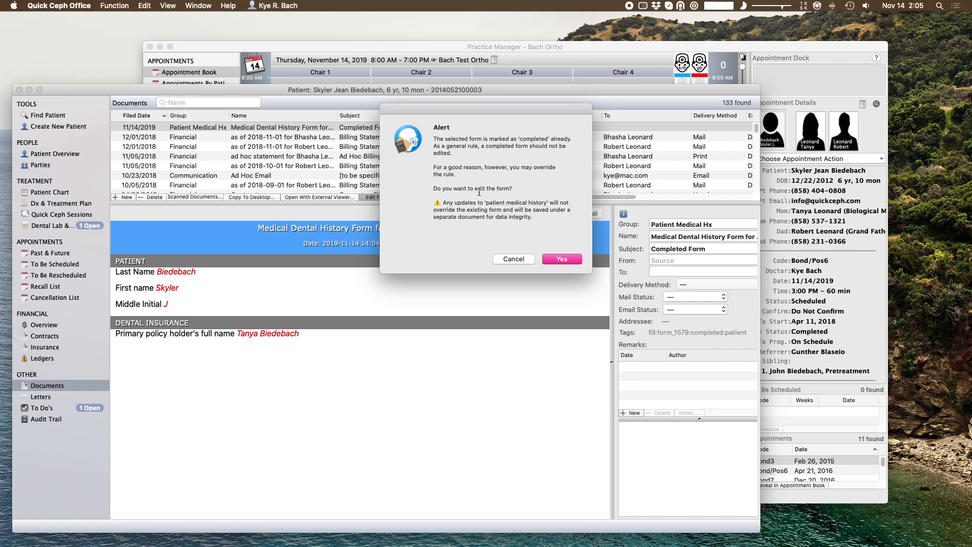
click(562, 259)
scroll(490, 275, down, 3)
scroll(489, 276, down, 5)
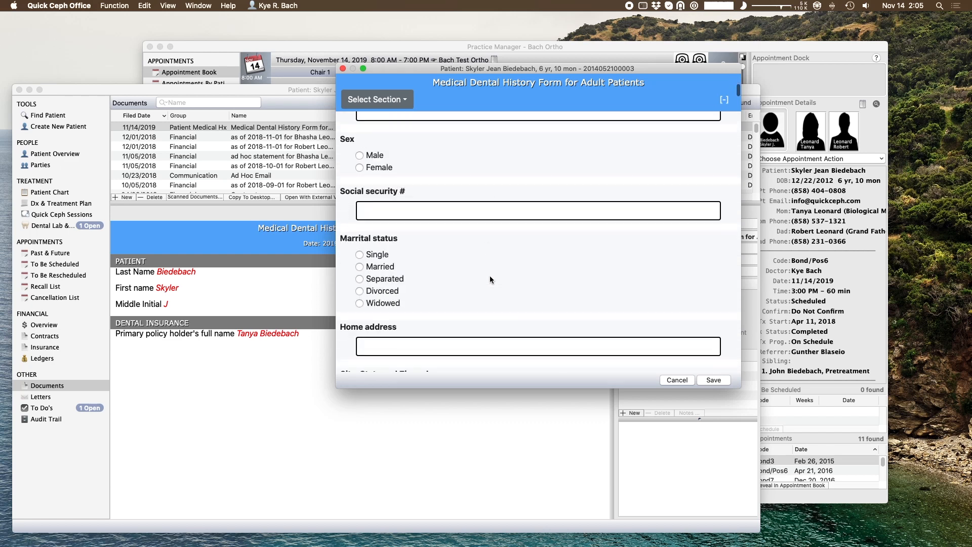
click(407, 100)
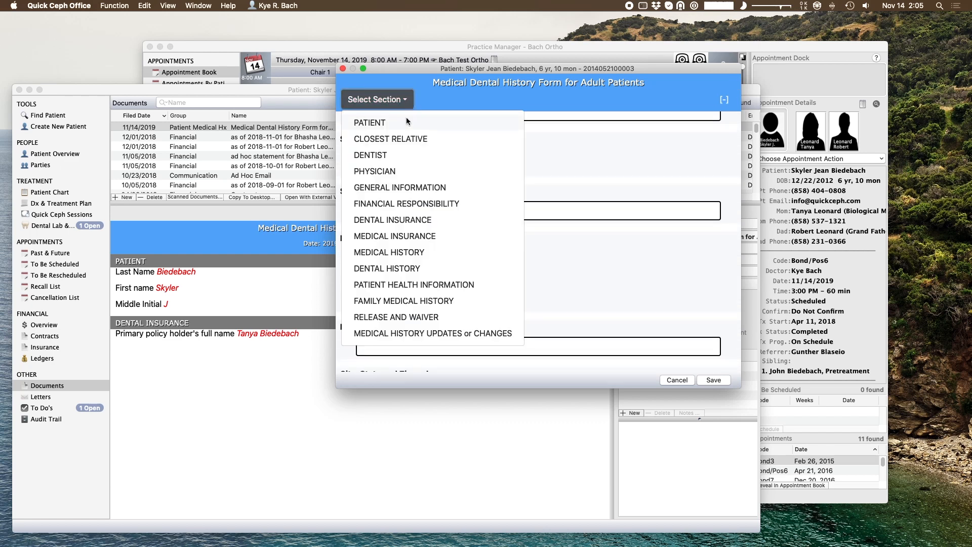
click(430, 252)
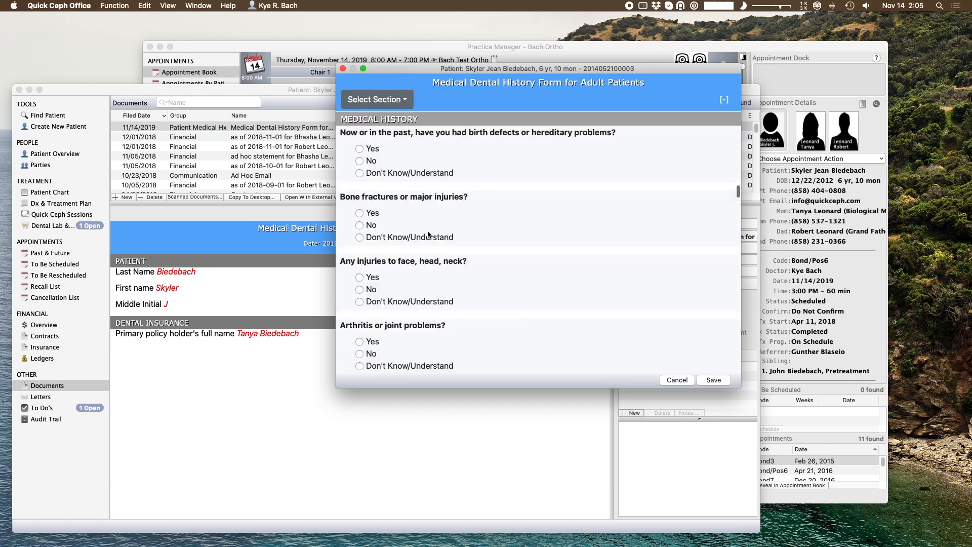
- Answer birth defects No, fractures Yes, face/head/neck injuries No, arthritis Yes, and save
click(359, 161)
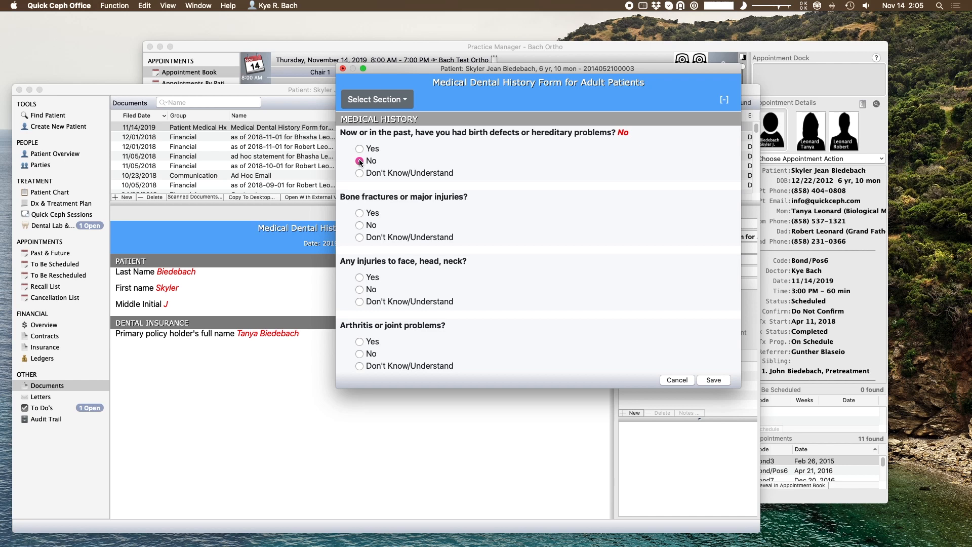
click(359, 213)
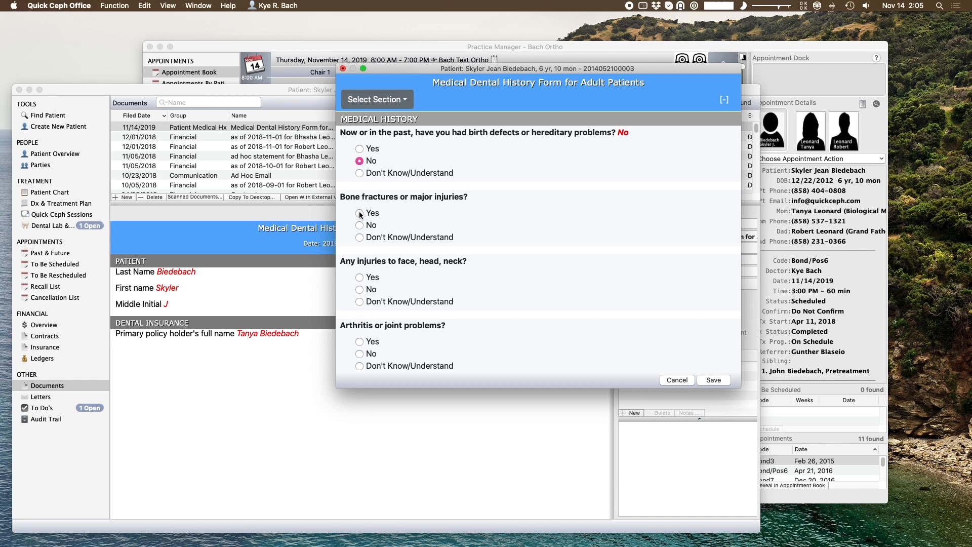
click(359, 289)
click(360, 342)
click(711, 379)
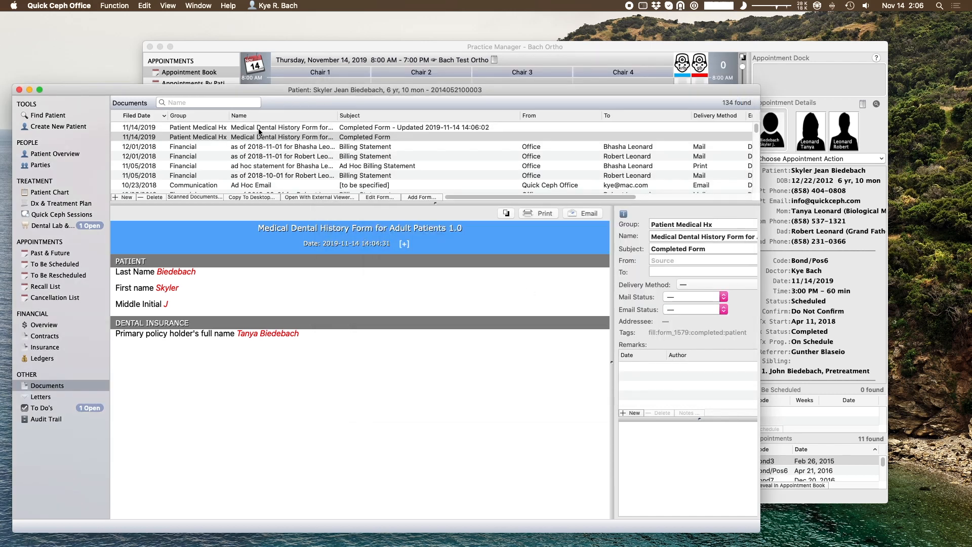
- Compare the 'Completed Form - Updated' document with the older one, then reselect the updated entry
click(260, 130)
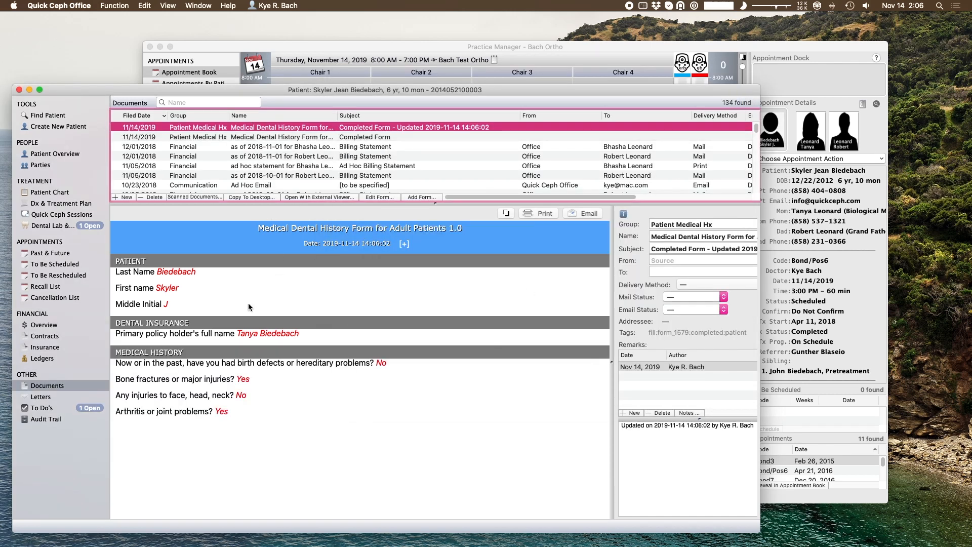
click(397, 137)
click(434, 127)
- Add Demo Form 1.0 to the patient's documents as a To Be Completed form
click(415, 197)
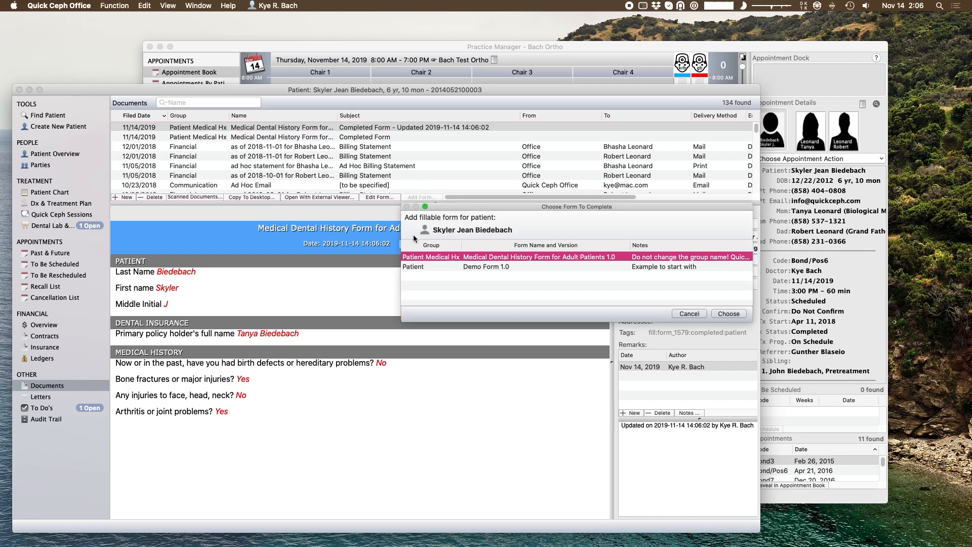
click(468, 268)
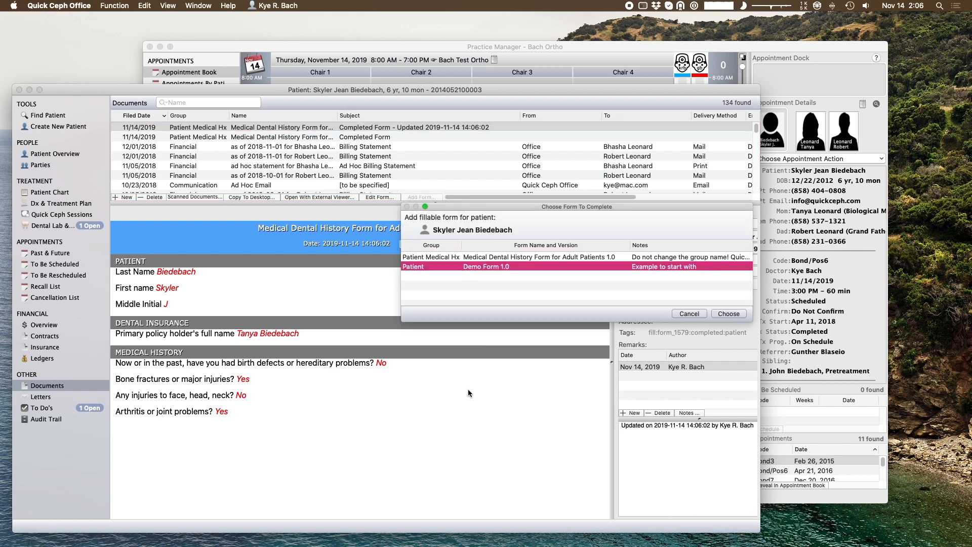
click(490, 257)
click(493, 267)
click(727, 314)
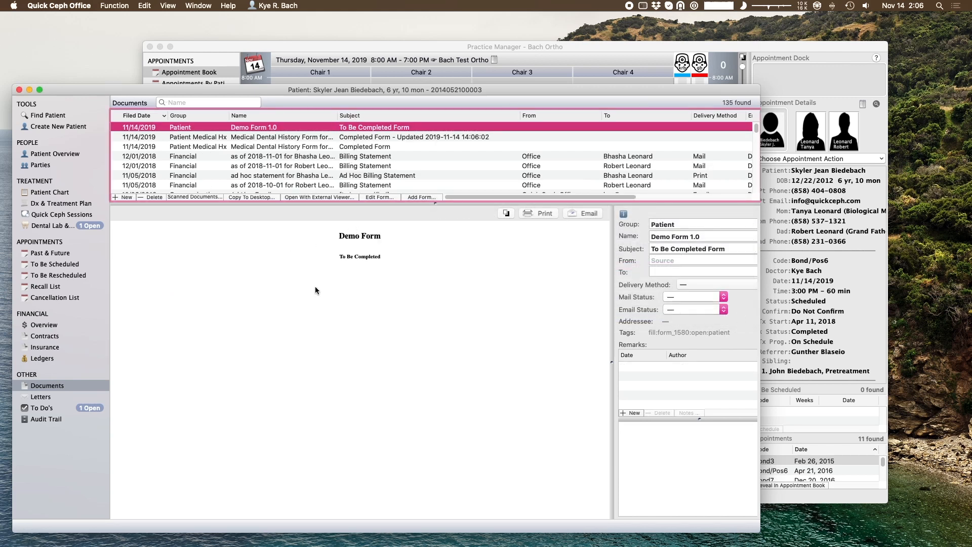
- Check the forms-awaiting-completion list for the patient's pending Demo Form 1.0, then close it
click(354, 50)
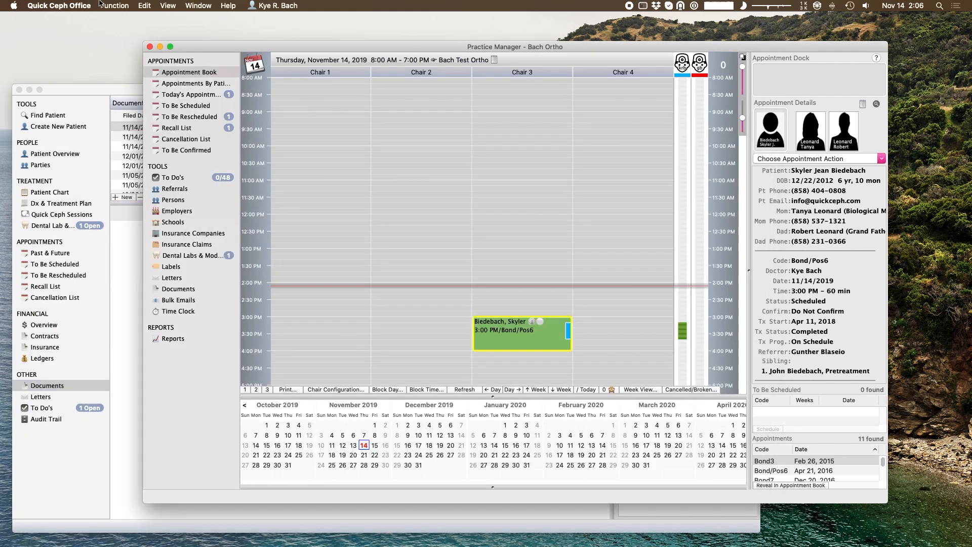
click(114, 5)
click(138, 121)
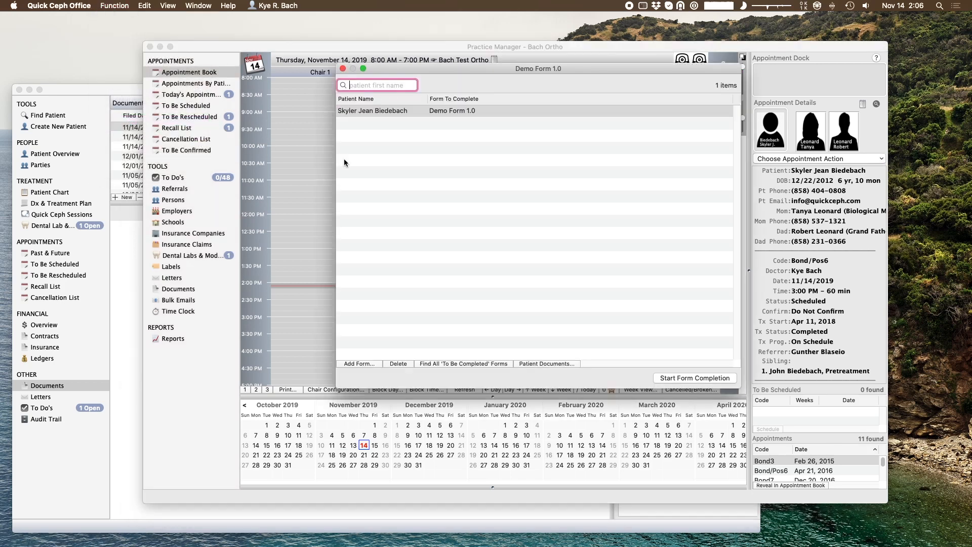
click(445, 112)
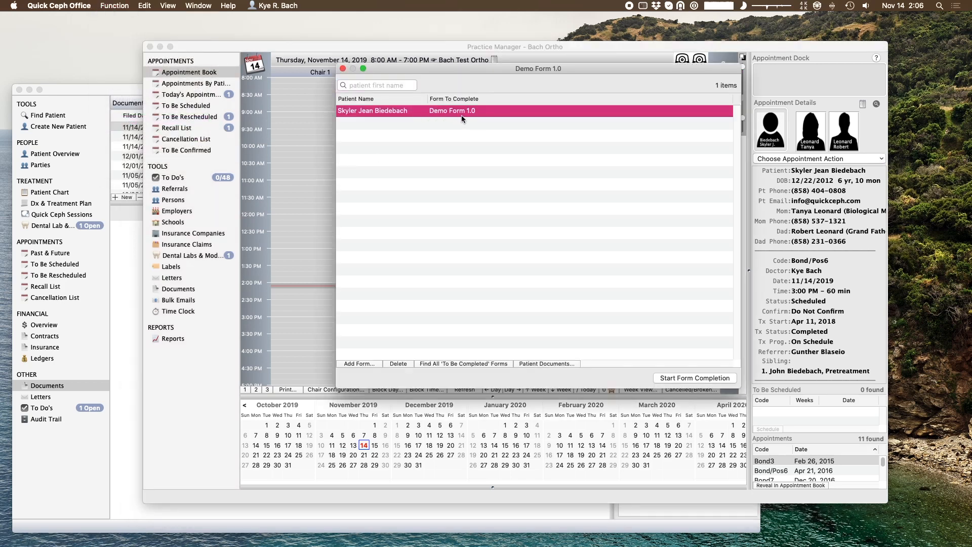
click(343, 68)
- Select the Demo Form 1.0 document and start completing it with Edit Form
click(105, 88)
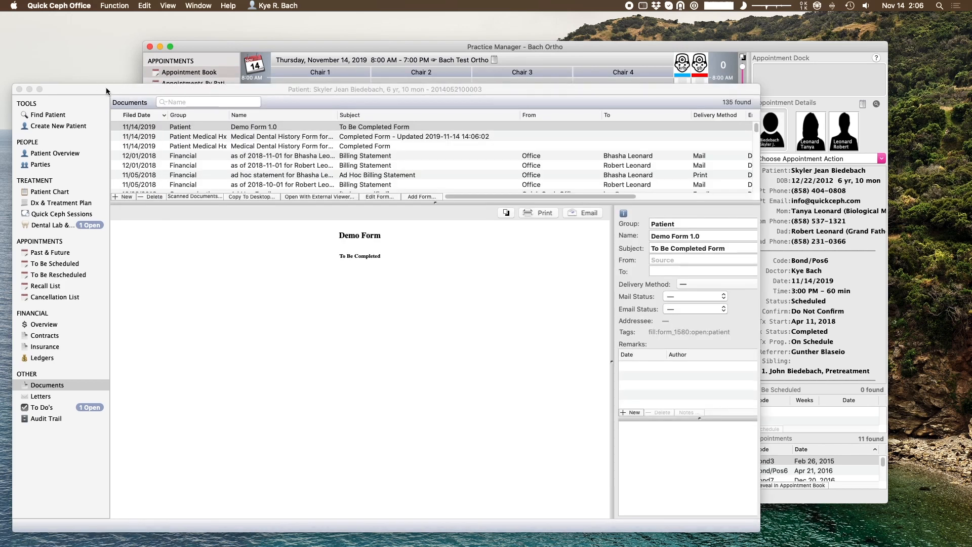
click(272, 126)
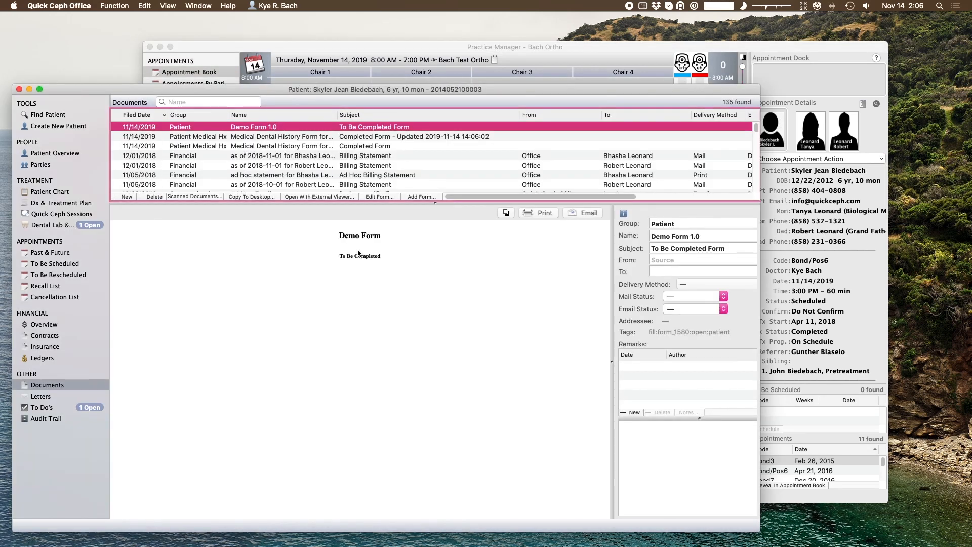
click(382, 195)
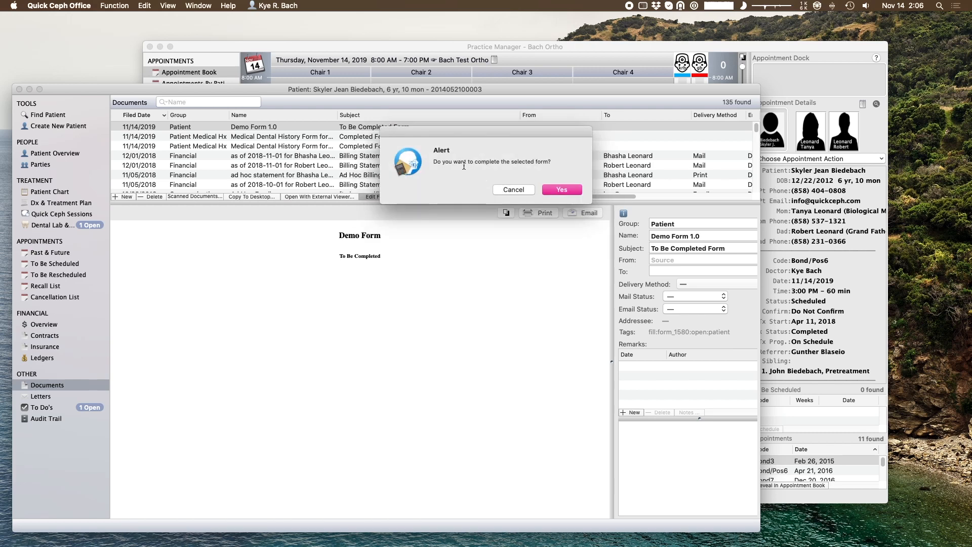
- Confirm completing the Demo Form and enter the patient's full name, last name first
click(561, 190)
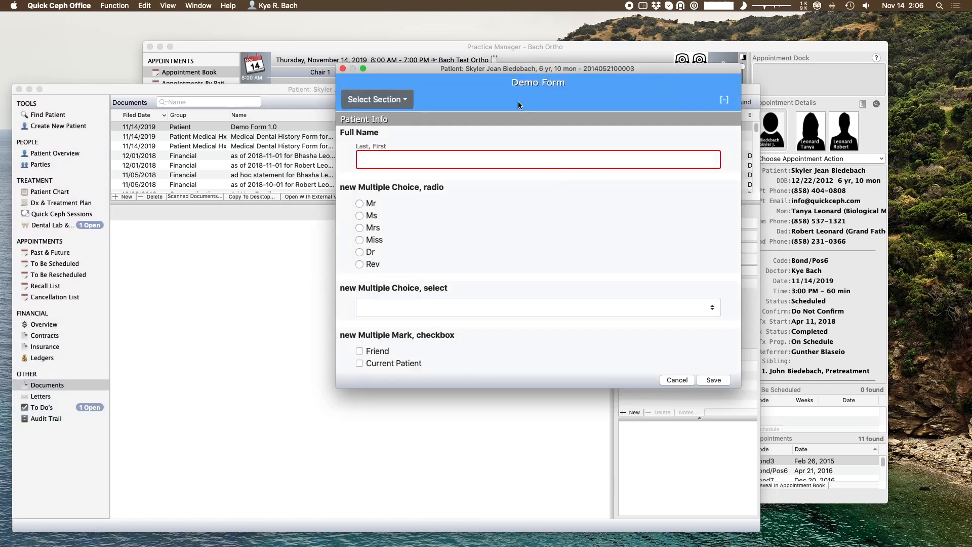
drag(497, 67, 436, 59)
click(325, 146)
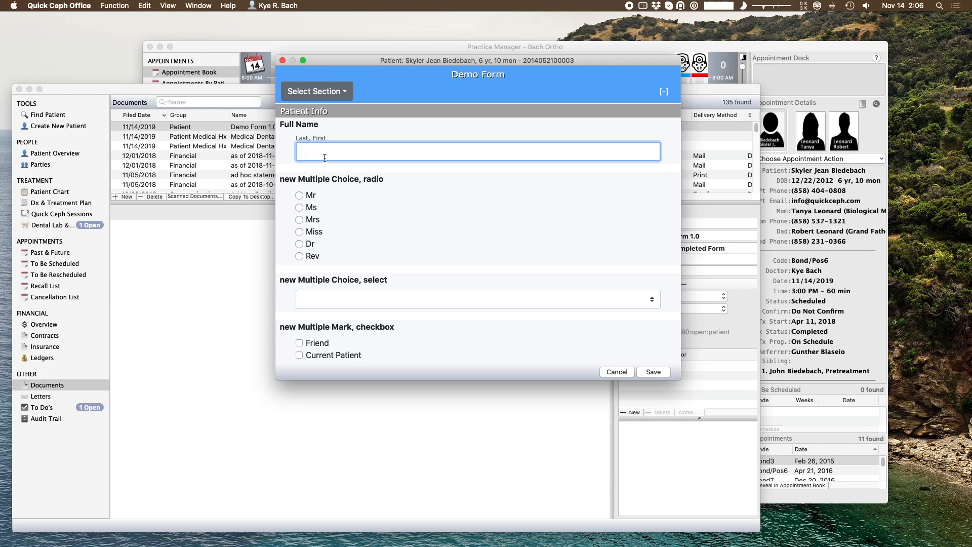
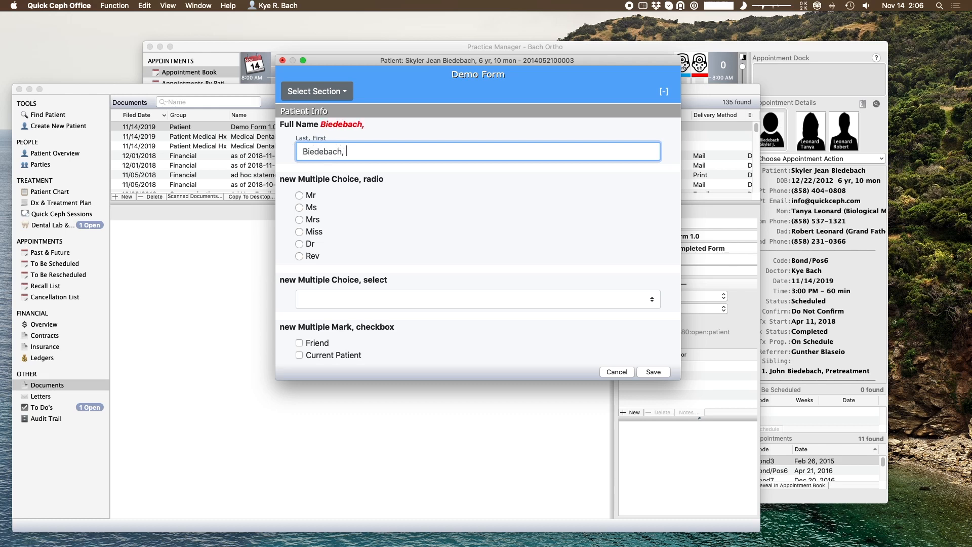
- Choose Female for the select question, tick Friend, and save the form
click(375, 299)
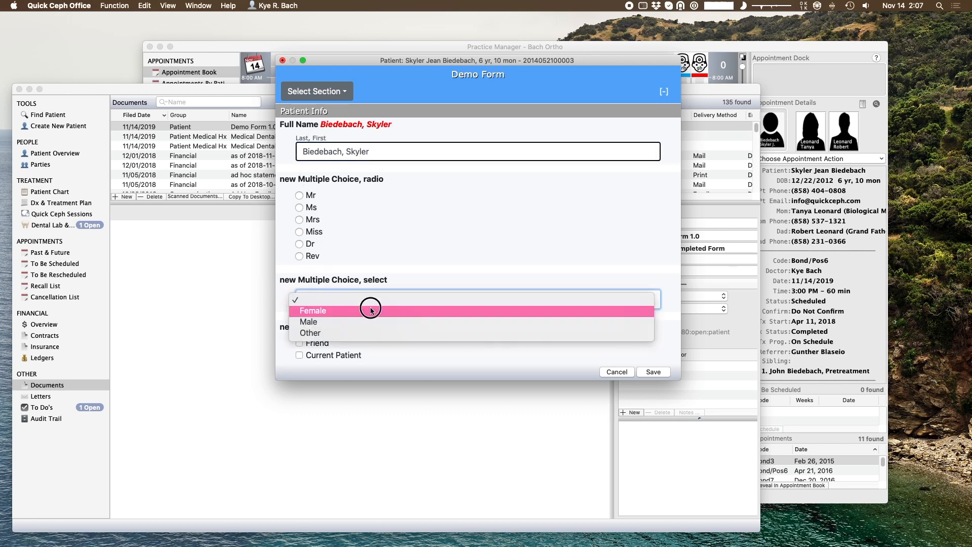
click(371, 308)
scroll(367, 334, down, 3)
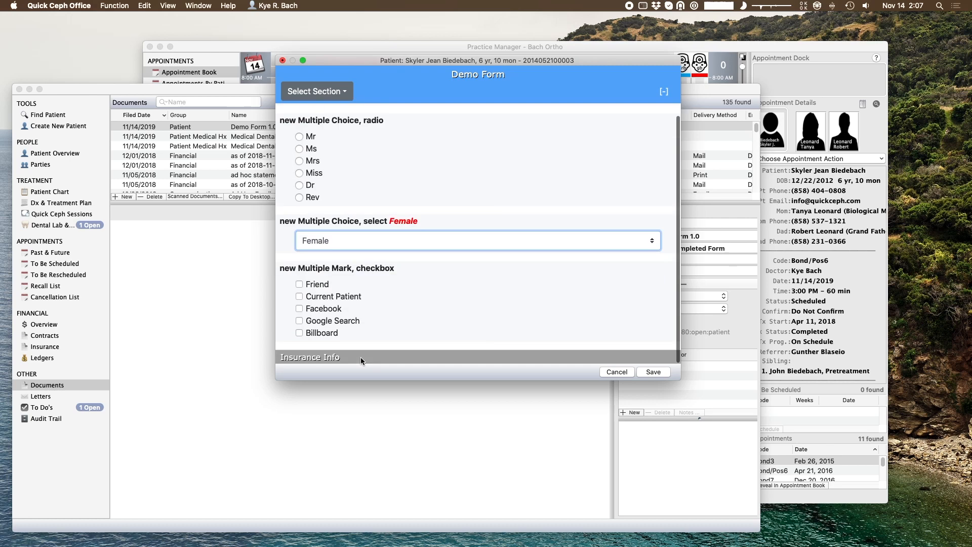
click(299, 284)
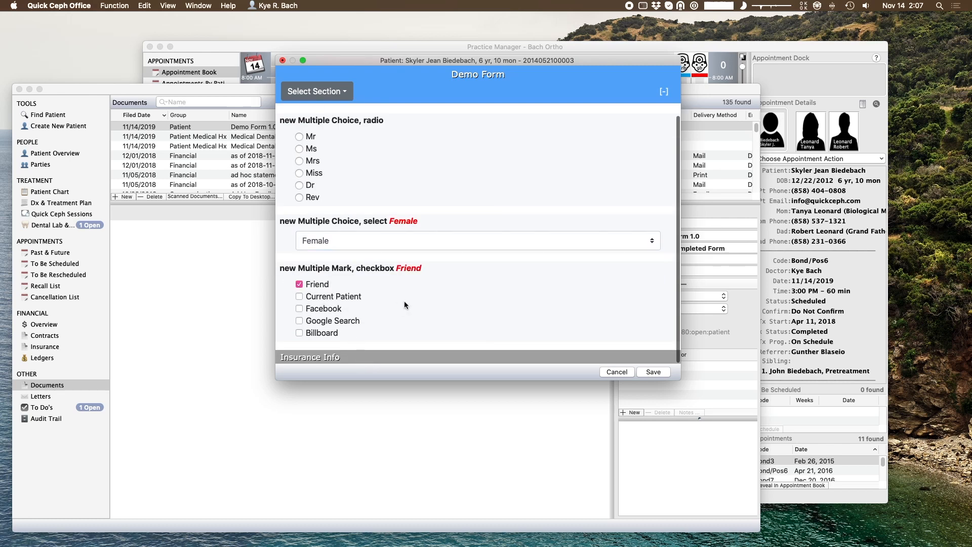
click(653, 372)
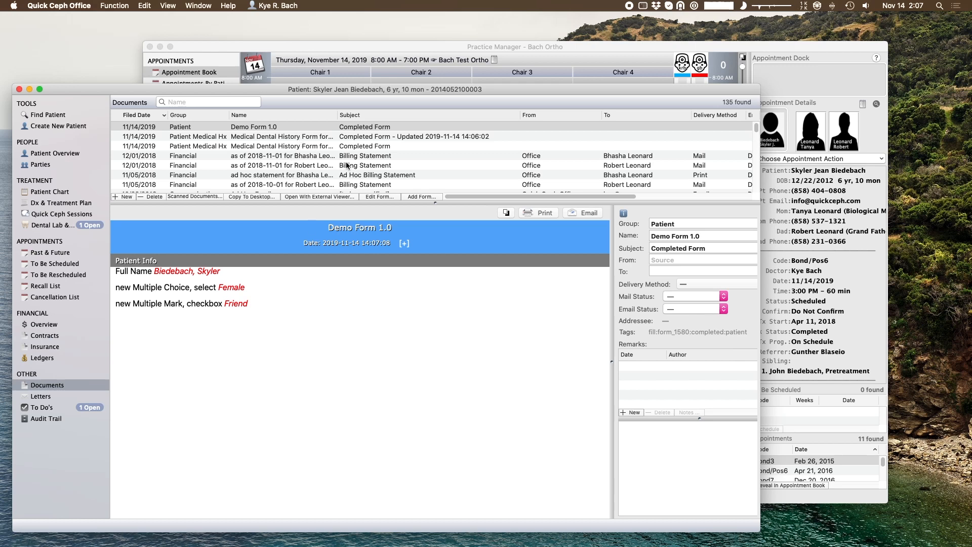
- Reopen the completed Demo Form, set the radio answer to Ms, and save
click(377, 196)
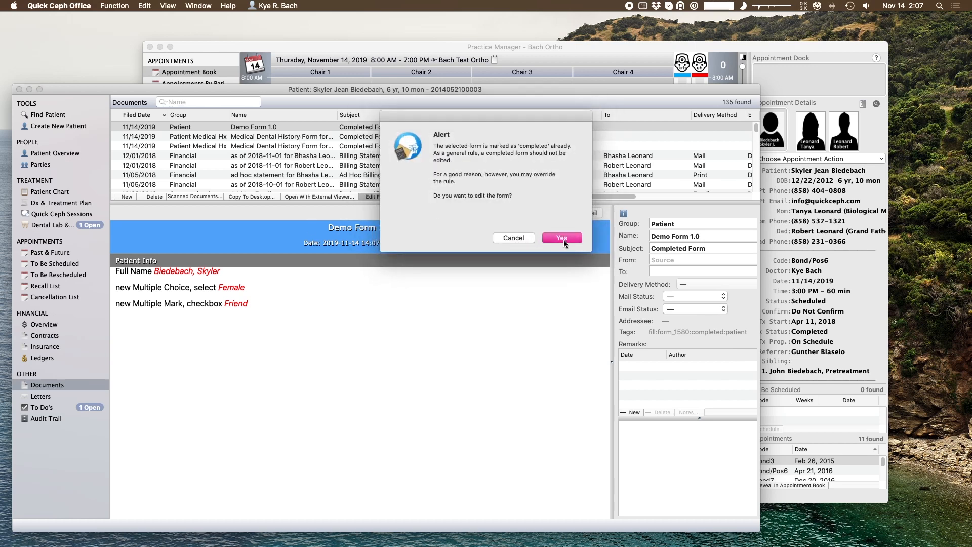
click(564, 239)
click(360, 215)
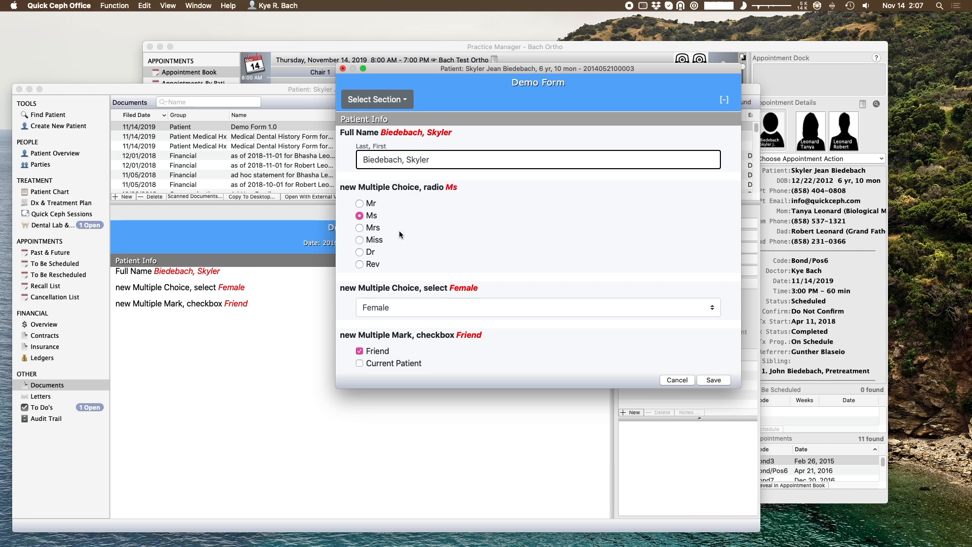
click(714, 379)
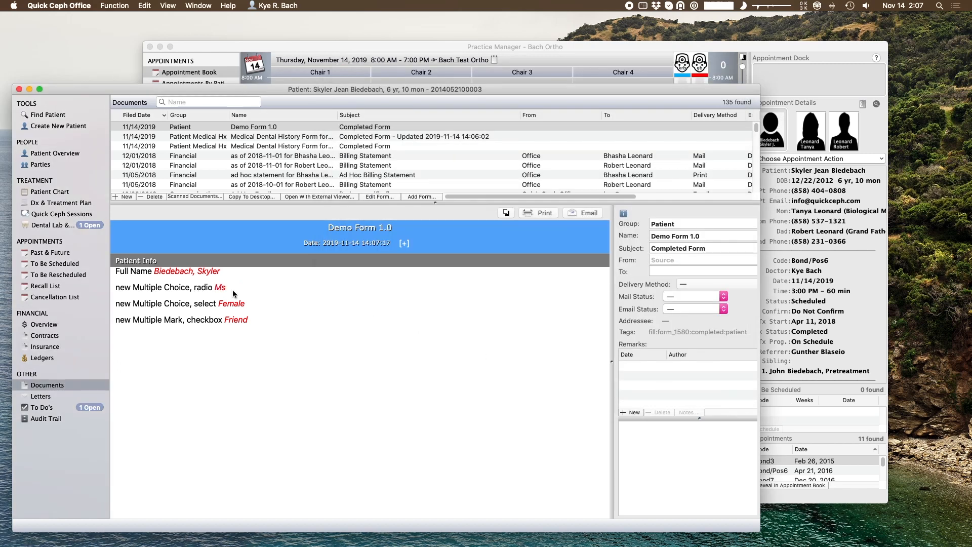